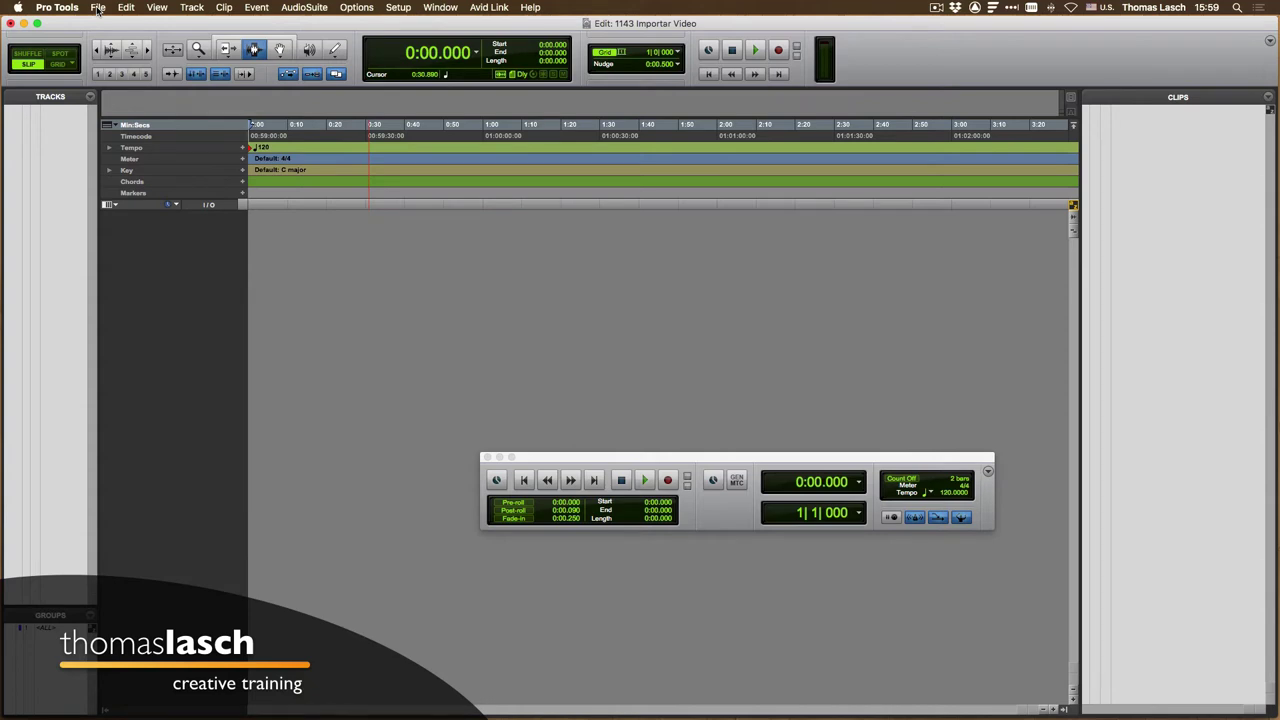
pyautogui.click(98, 8)
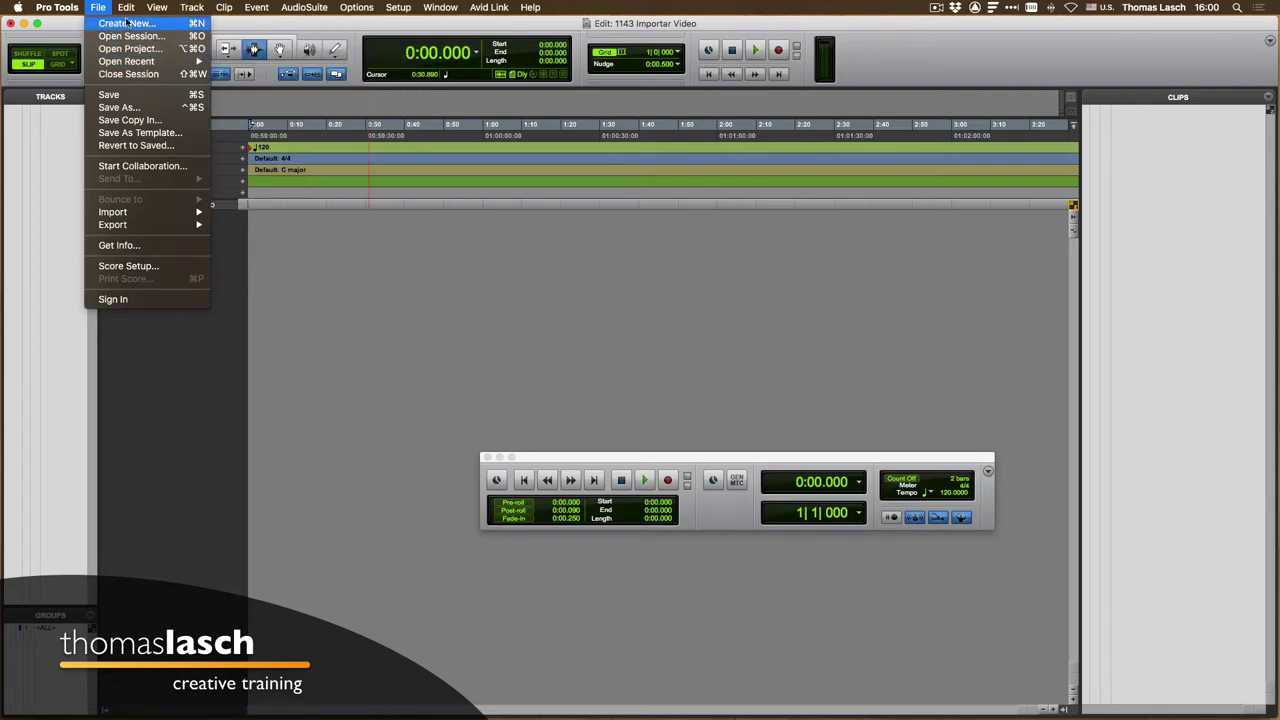
pyautogui.click(200, 22)
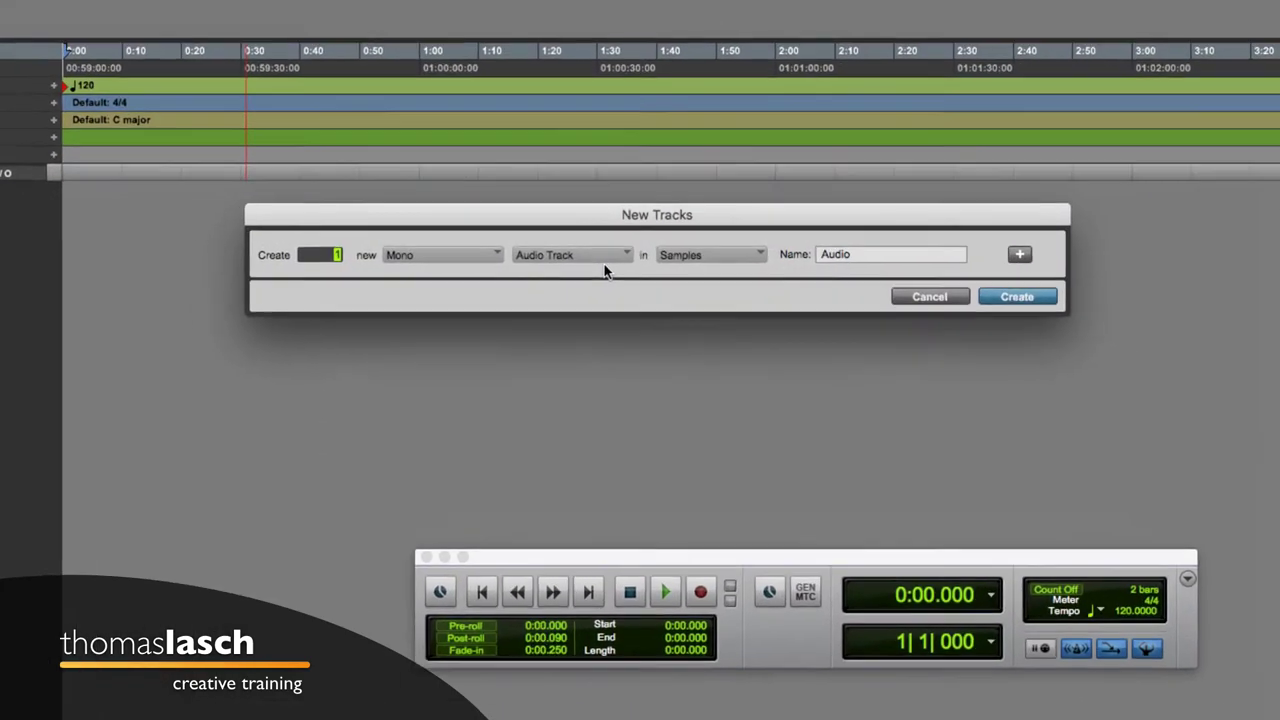
pyautogui.click(599, 257)
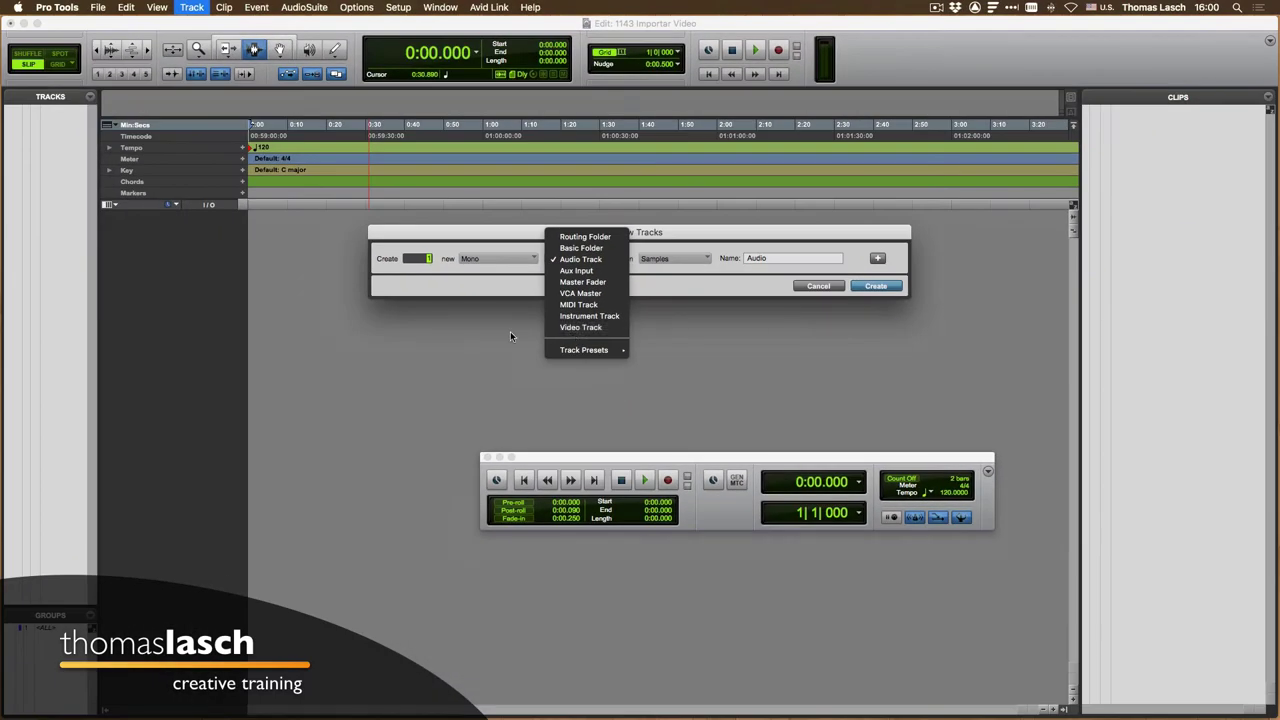
pyautogui.click(510, 334)
pyautogui.click(812, 287)
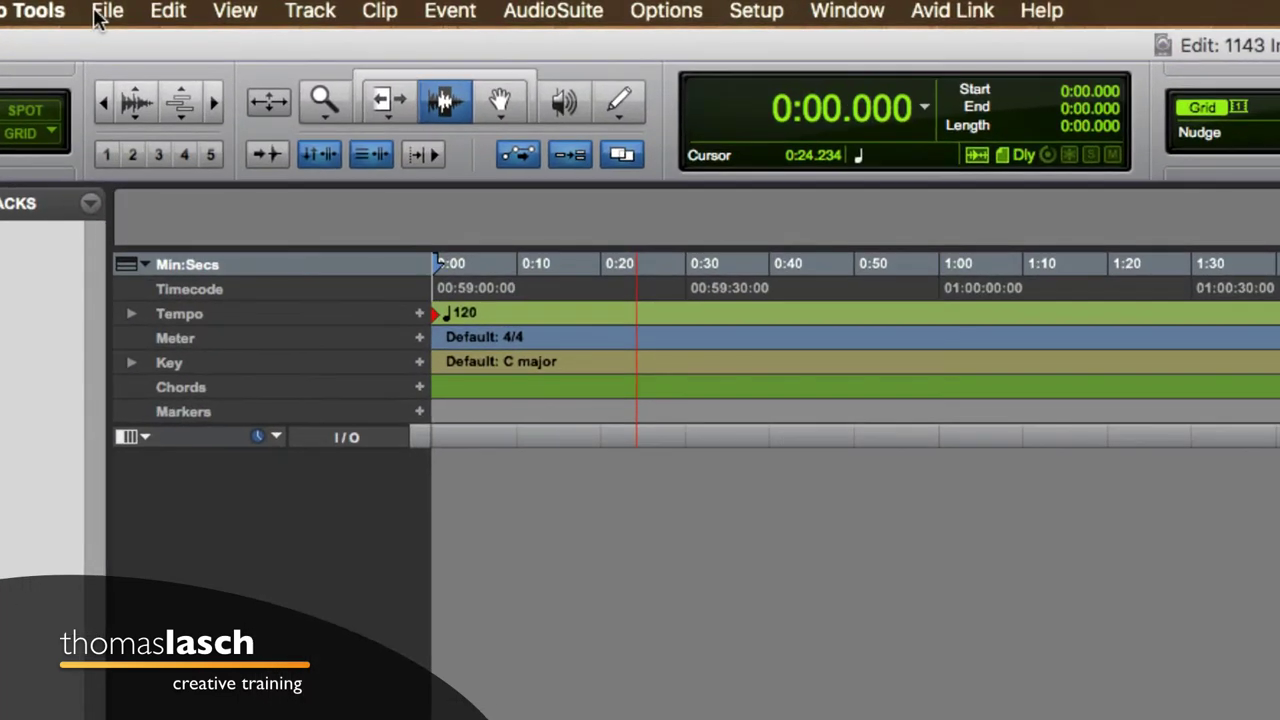
# - Choose the video file "Moskovich 30fps con plecas.mp4" from the "Para importar" folder on the Desktop for import
pyautogui.click(96, 9)
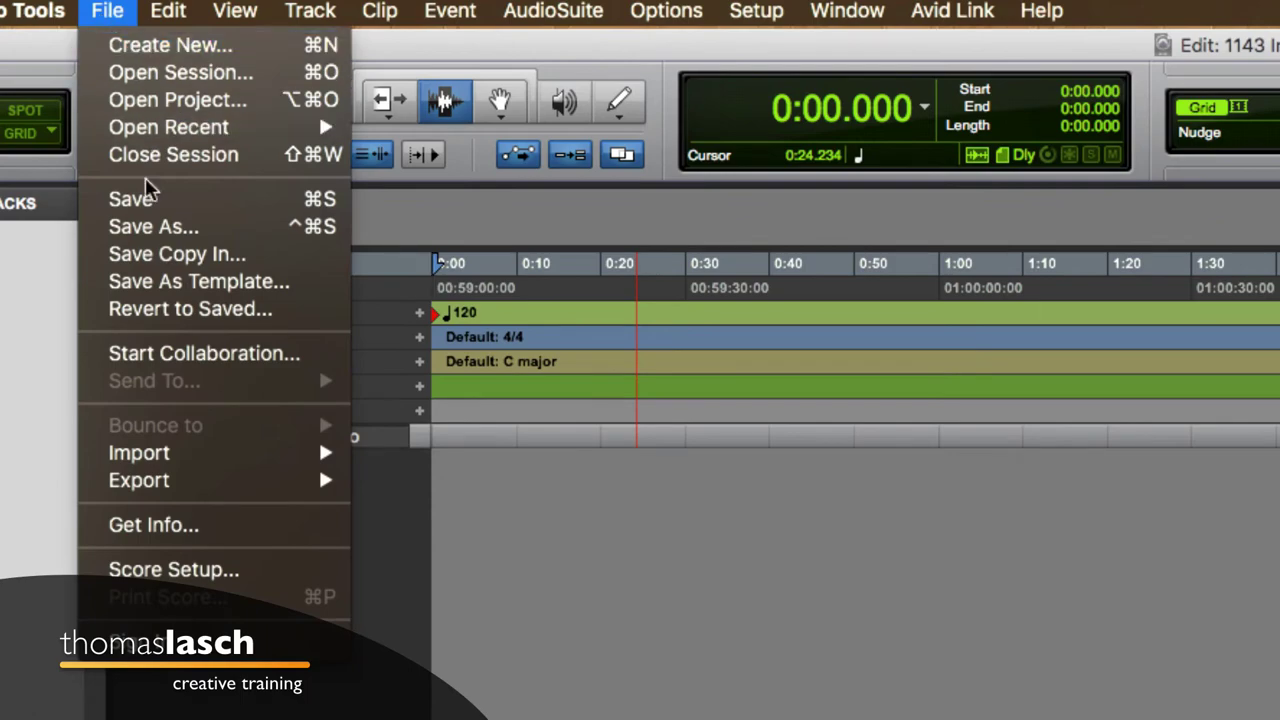
pyautogui.moveTo(178, 453)
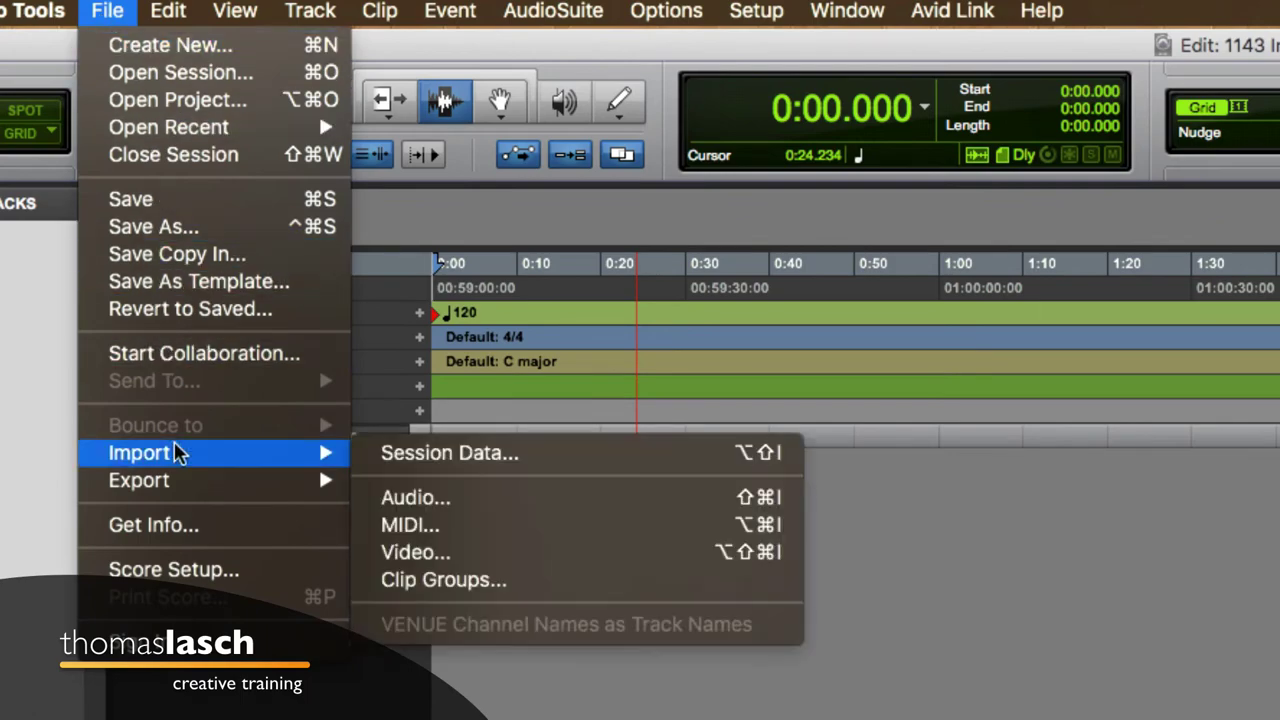
pyautogui.click(472, 551)
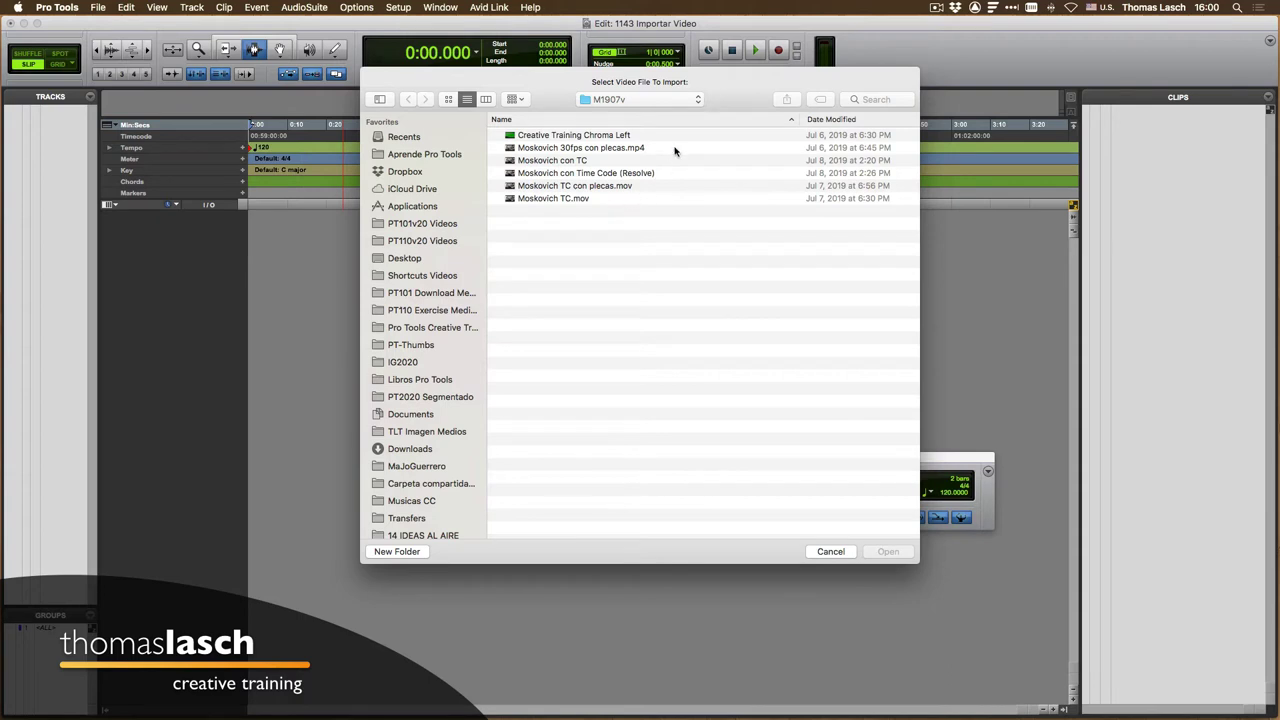
pyautogui.press('super+shift+d')
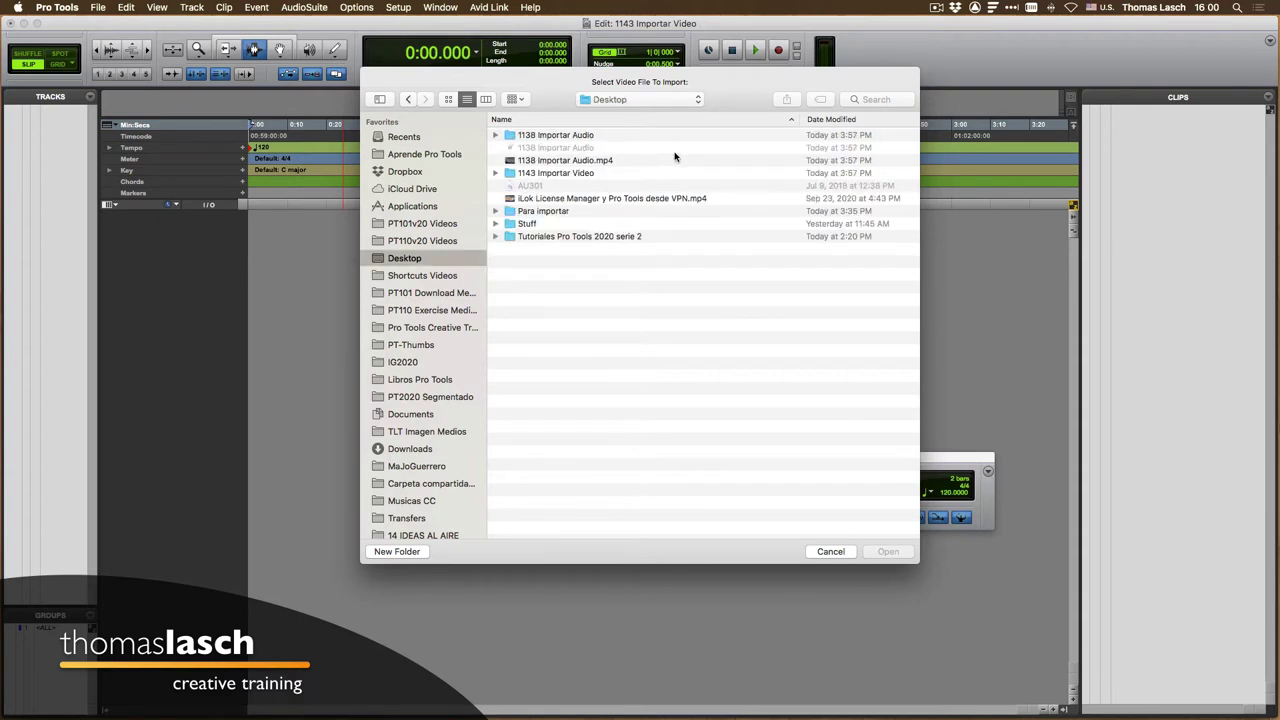
pyautogui.doubleClick(543, 212)
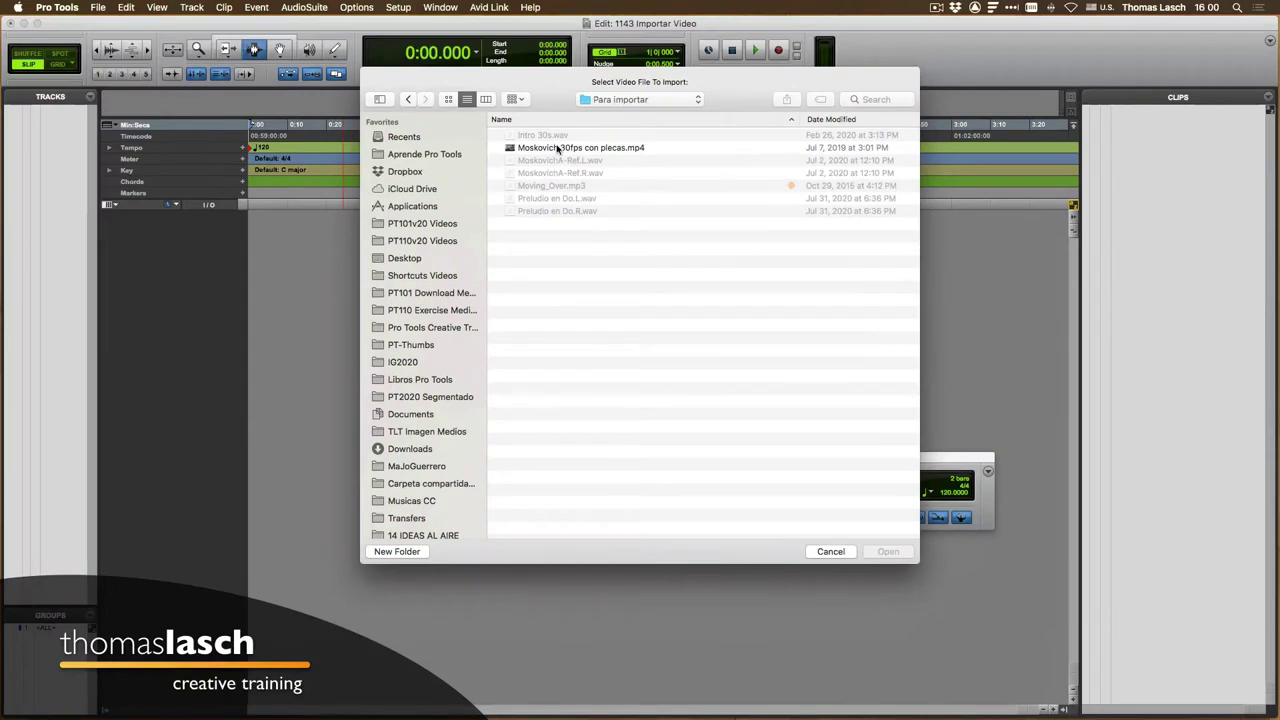
pyautogui.click(557, 148)
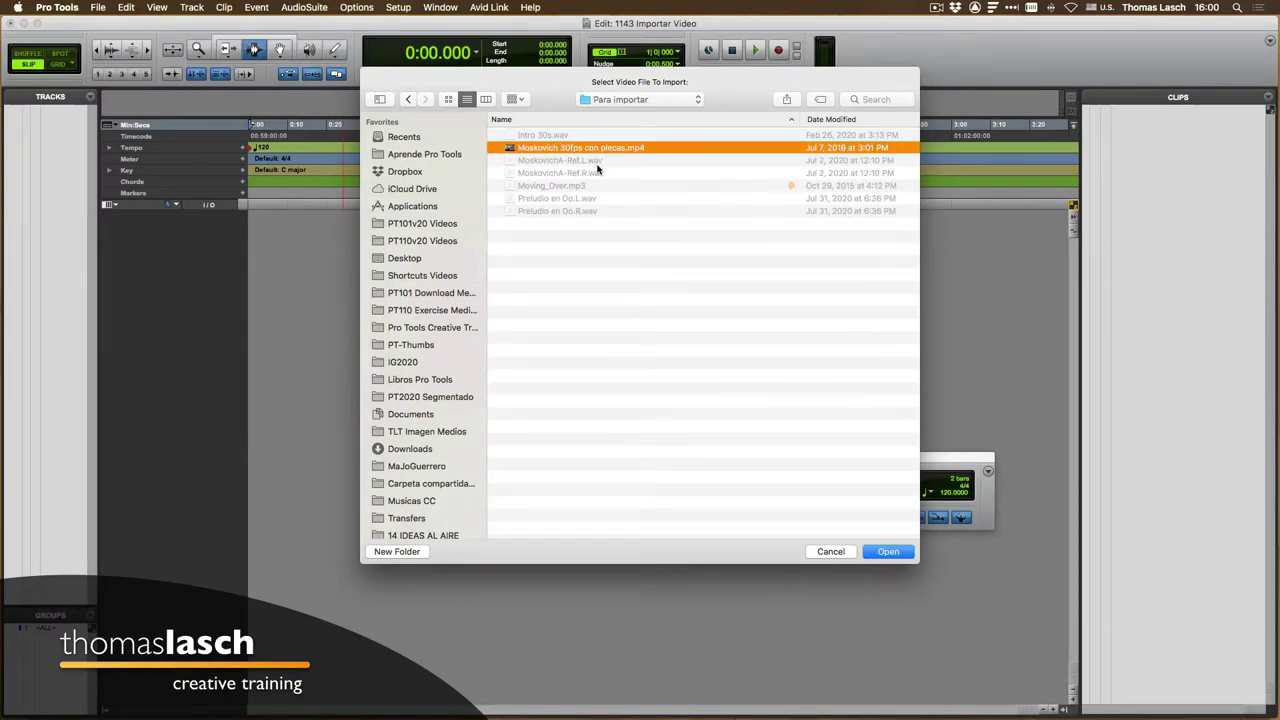
pyautogui.click(889, 552)
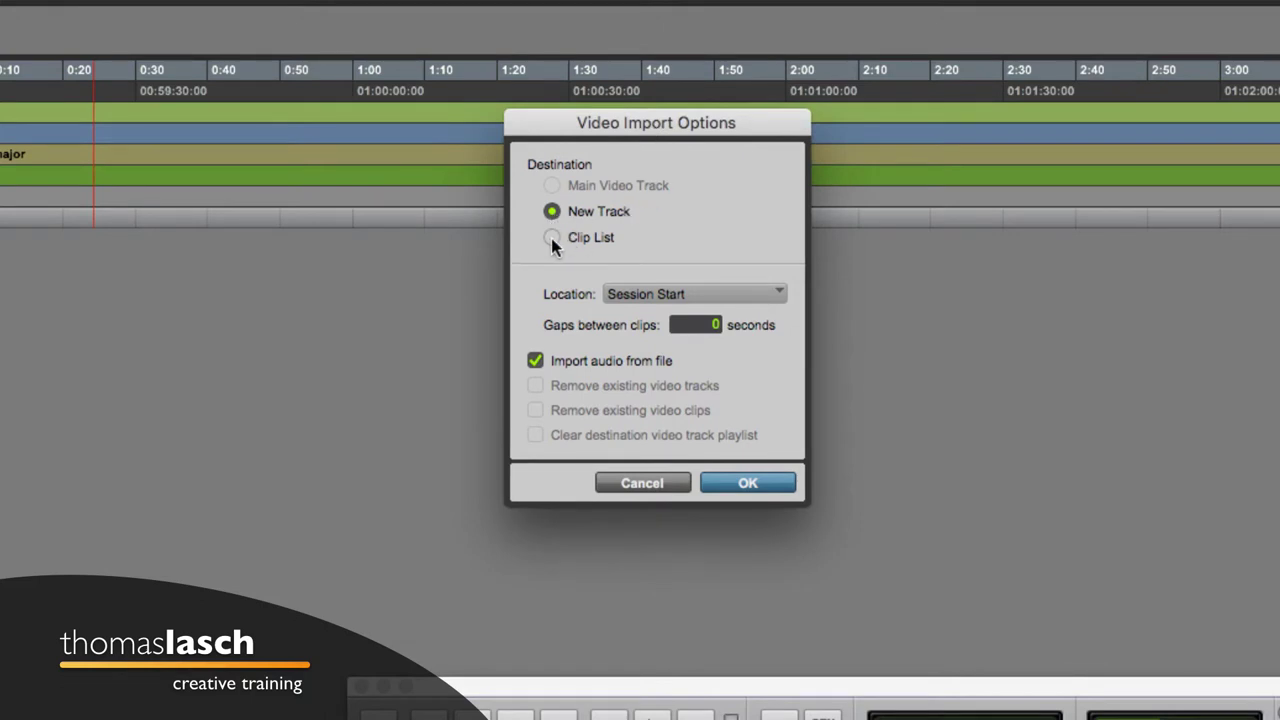
# - Import the video to a new track at Session Start without importing the audio from the file
pyautogui.click(662, 294)
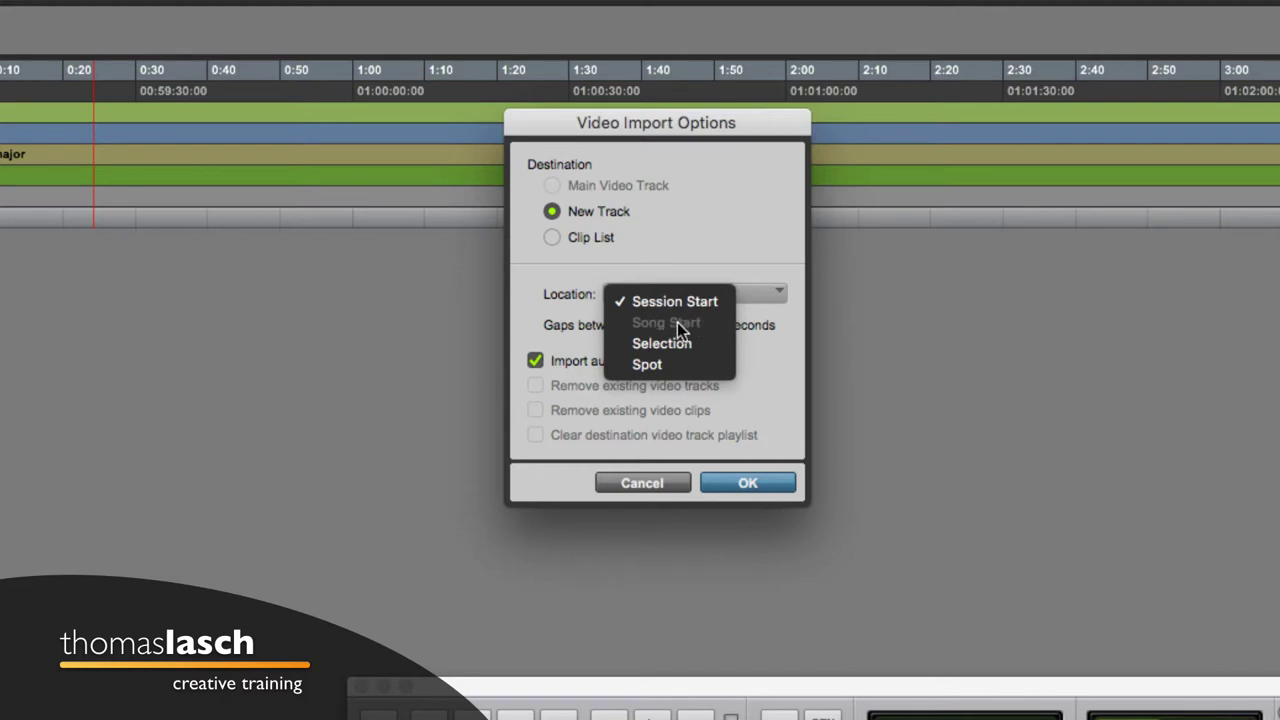
pyautogui.click(755, 367)
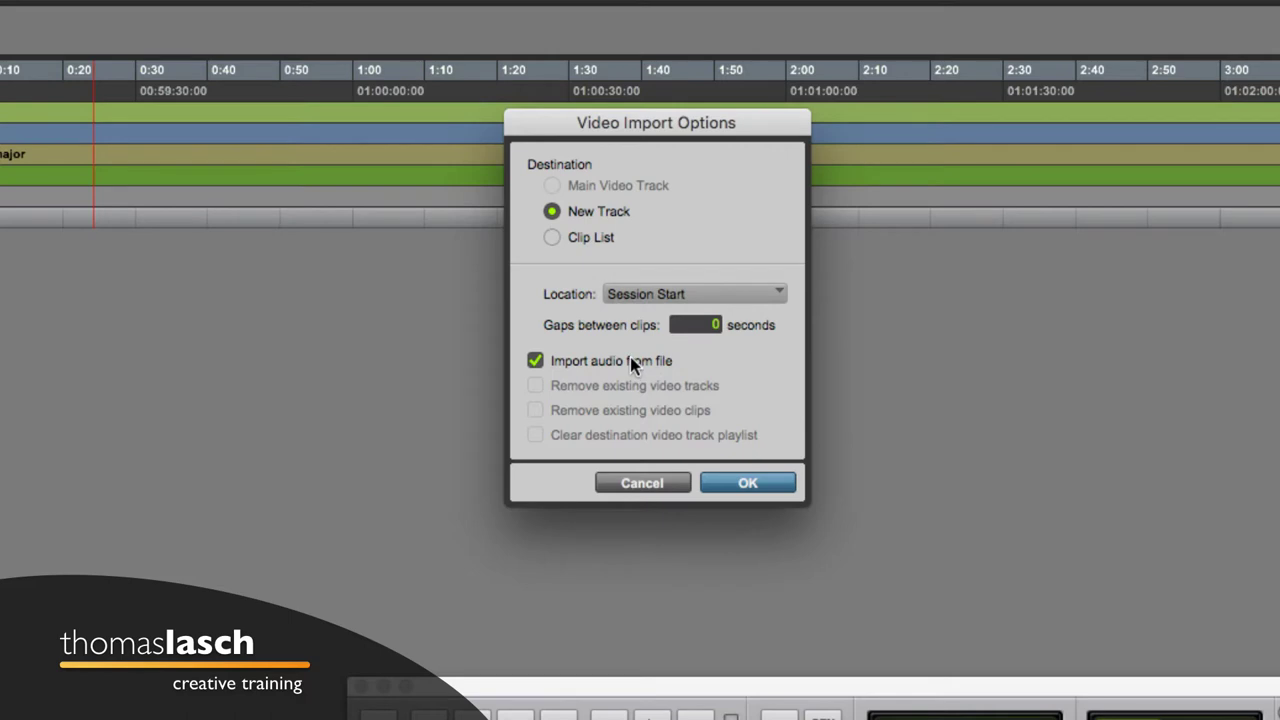
pyautogui.click(534, 362)
pyautogui.click(539, 362)
pyautogui.click(541, 364)
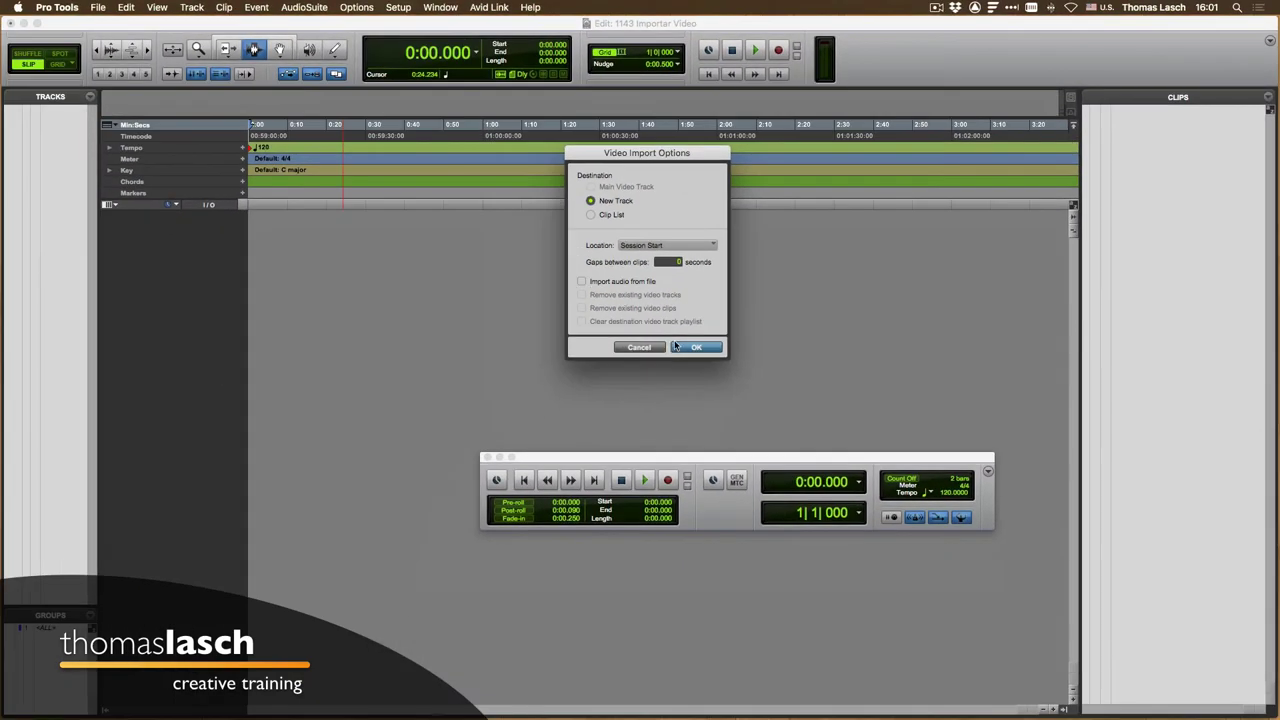
pyautogui.click(697, 347)
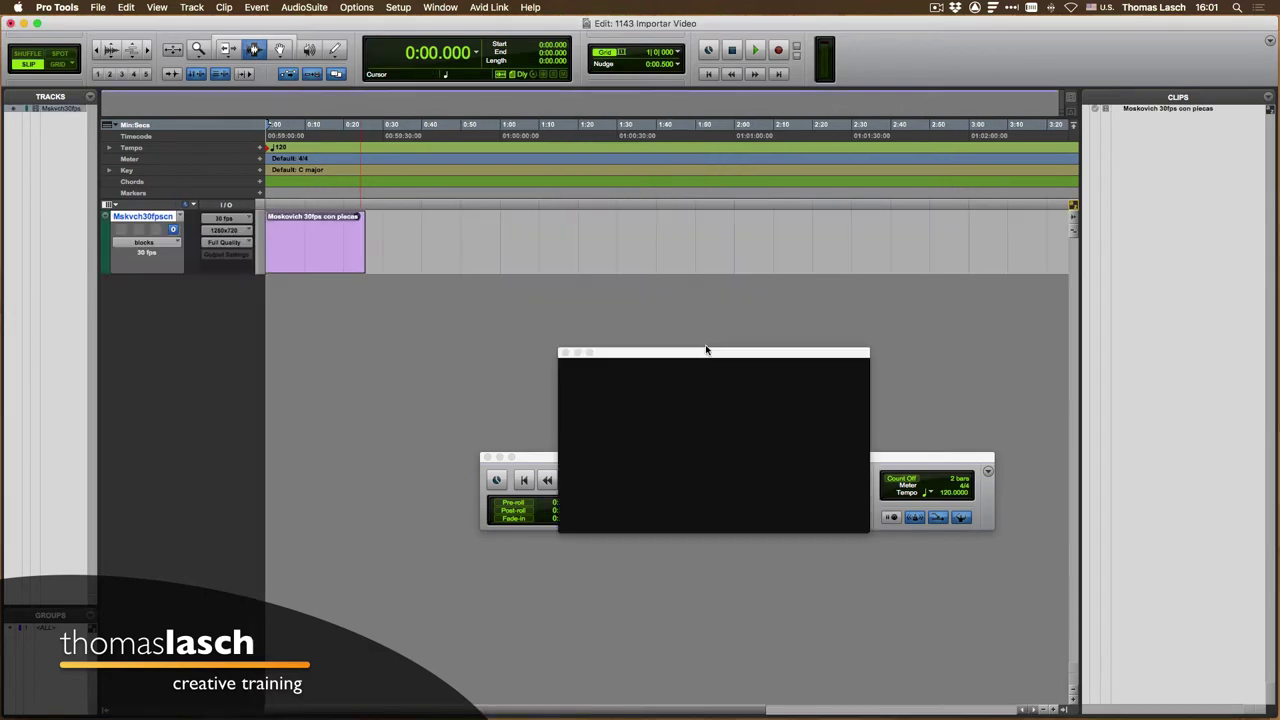
# - Preview the video clip's frames at about 15 and 9.6 seconds, and return to the session start
pyautogui.moveTo(714, 355); pyautogui.dragTo(793, 271)
pyautogui.click(323, 233)
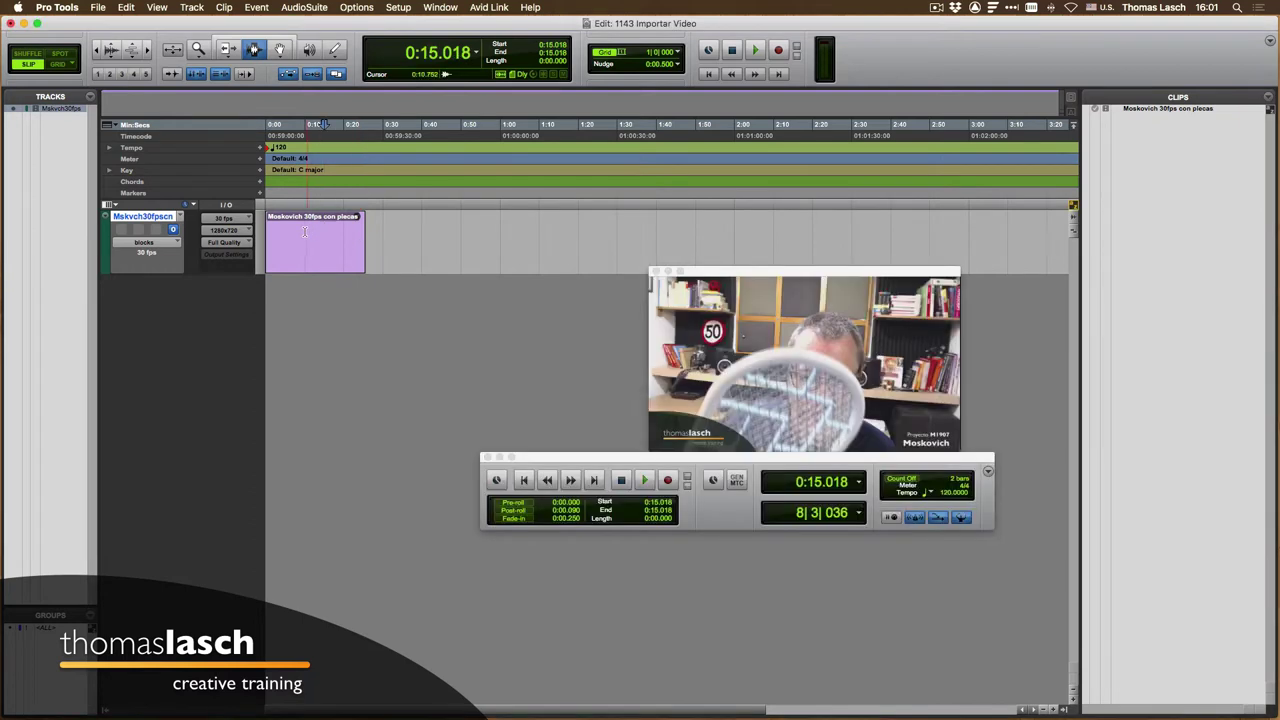
pyautogui.click(302, 232)
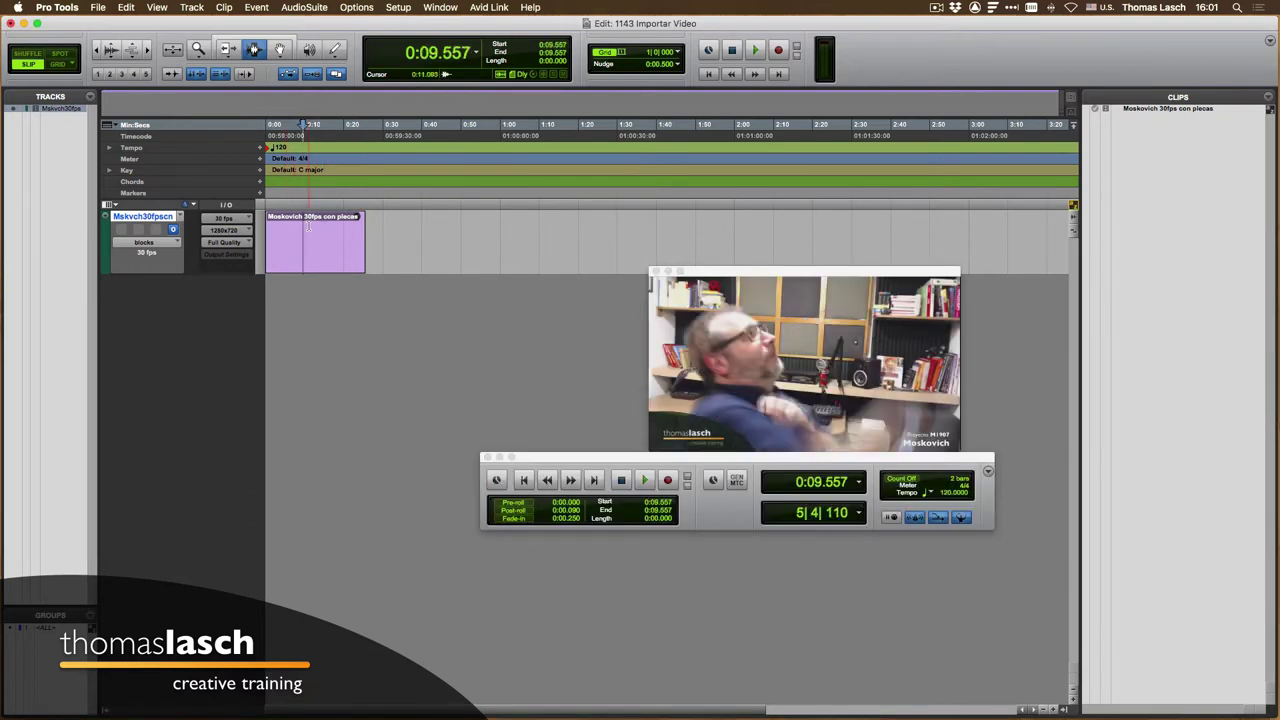
pyautogui.press('Return')
pyautogui.press('t')
pyautogui.press('t')
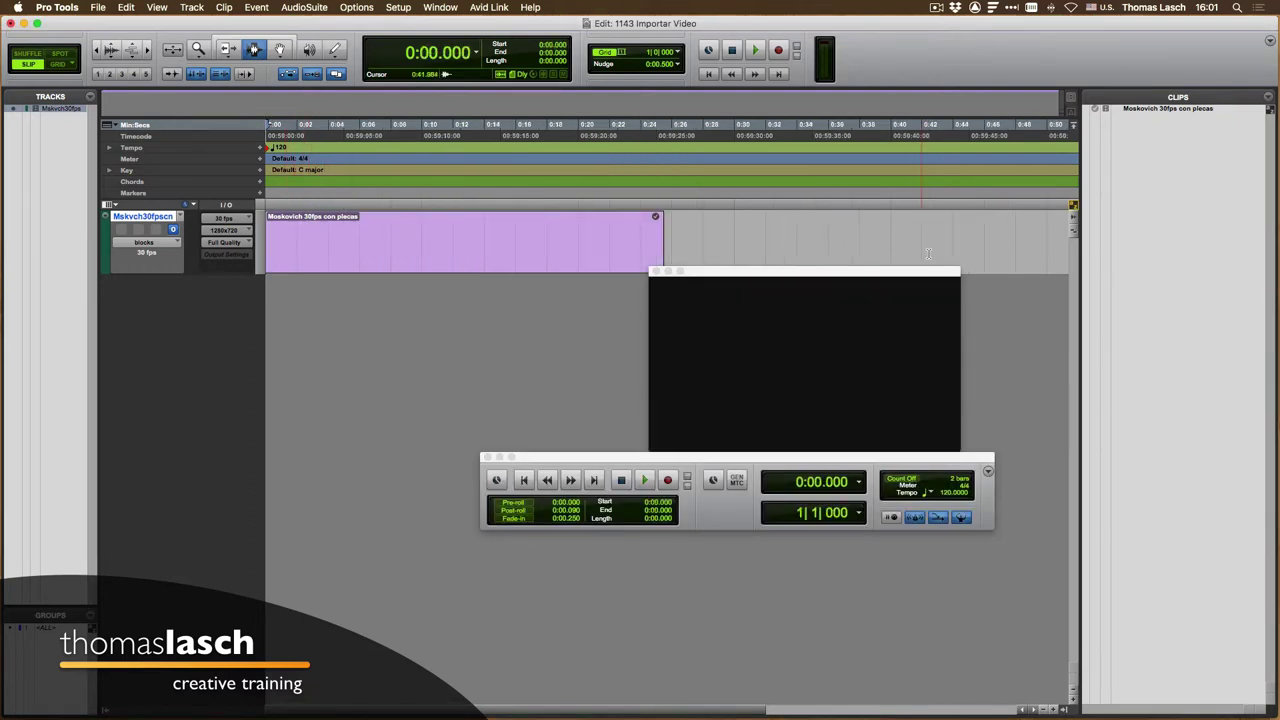
# - Arrange the floating video and transport windows so that they no longer overlap
pyautogui.moveTo(860, 274); pyautogui.dragTo(858, 291)
pyautogui.click(643, 423)
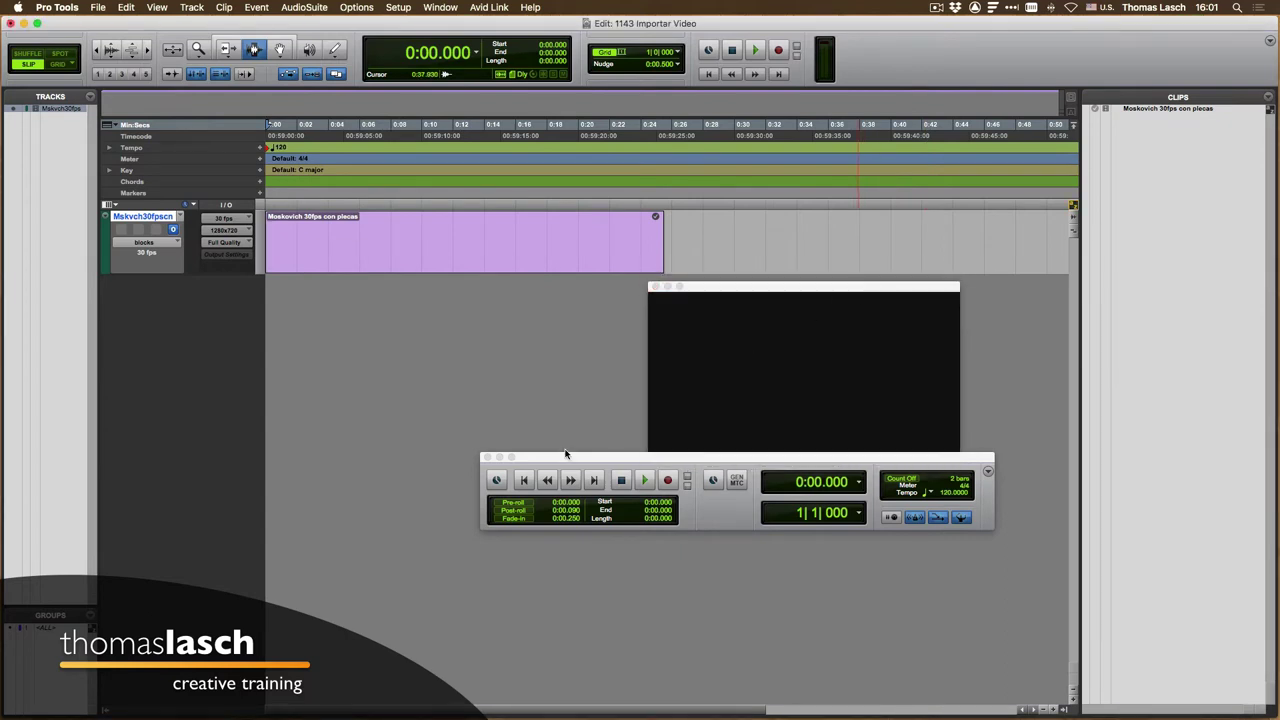
pyautogui.moveTo(565, 455); pyautogui.dragTo(530, 504)
pyautogui.click(438, 8)
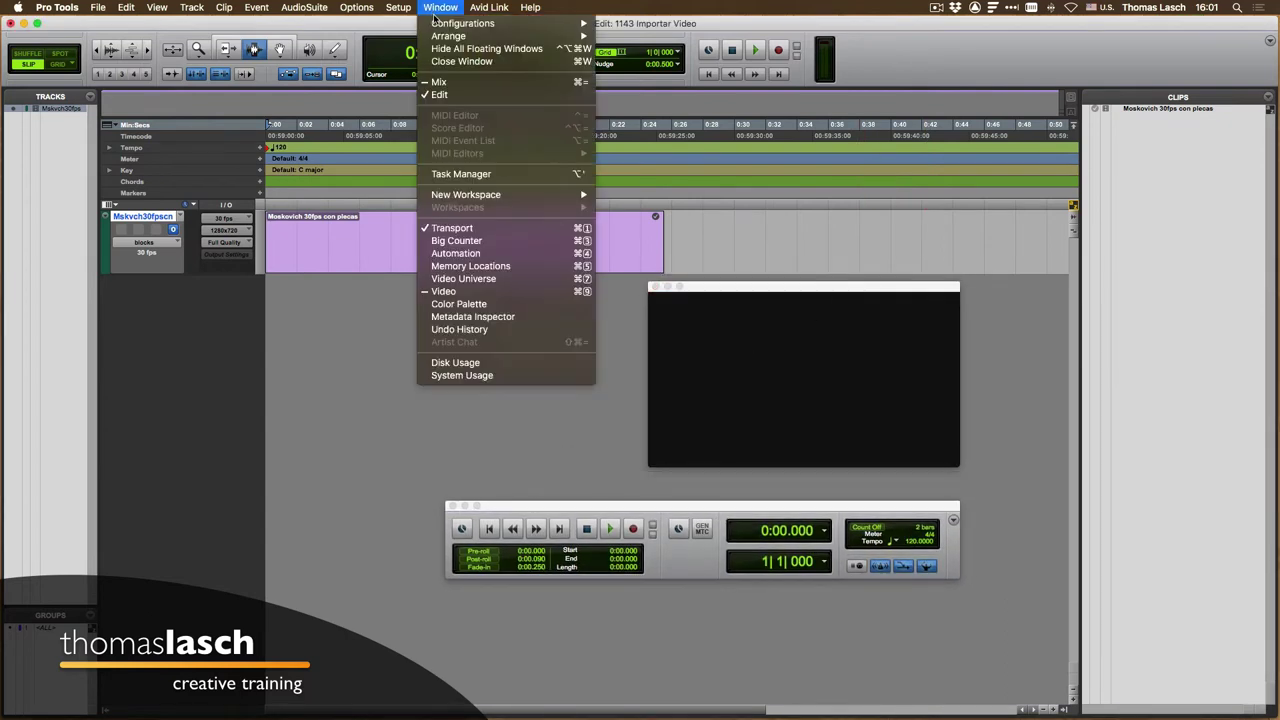
pyautogui.click(668, 291)
pyautogui.moveTo(711, 286); pyautogui.dragTo(731, 255)
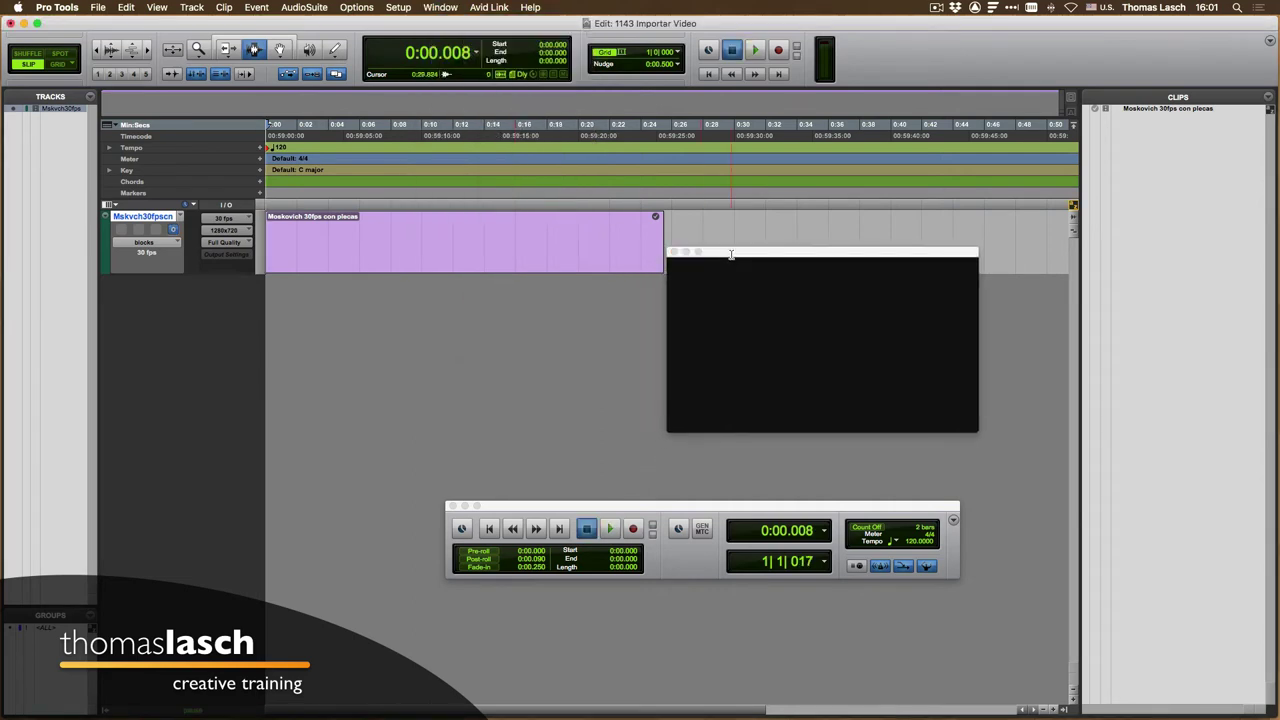
# - Play the first few seconds of the imported video, shift its window aside, and stop playback
pyautogui.press('space')
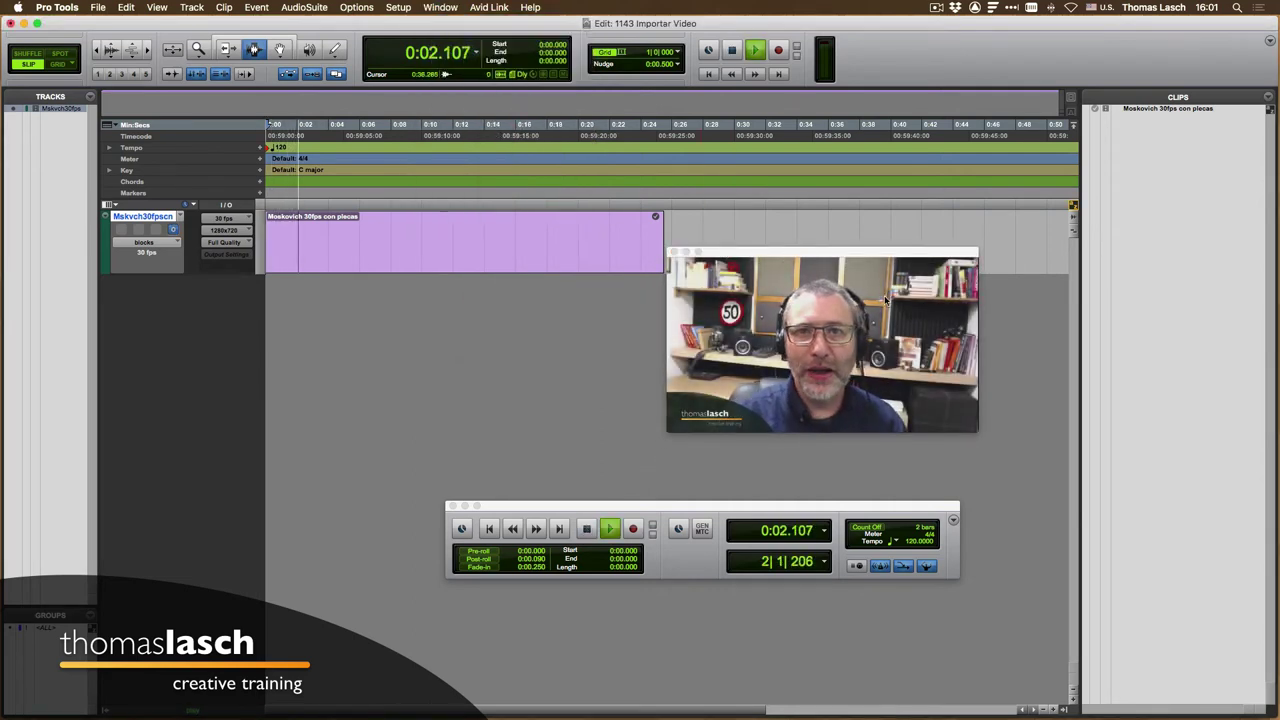
pyautogui.moveTo(838, 252); pyautogui.dragTo(895, 248)
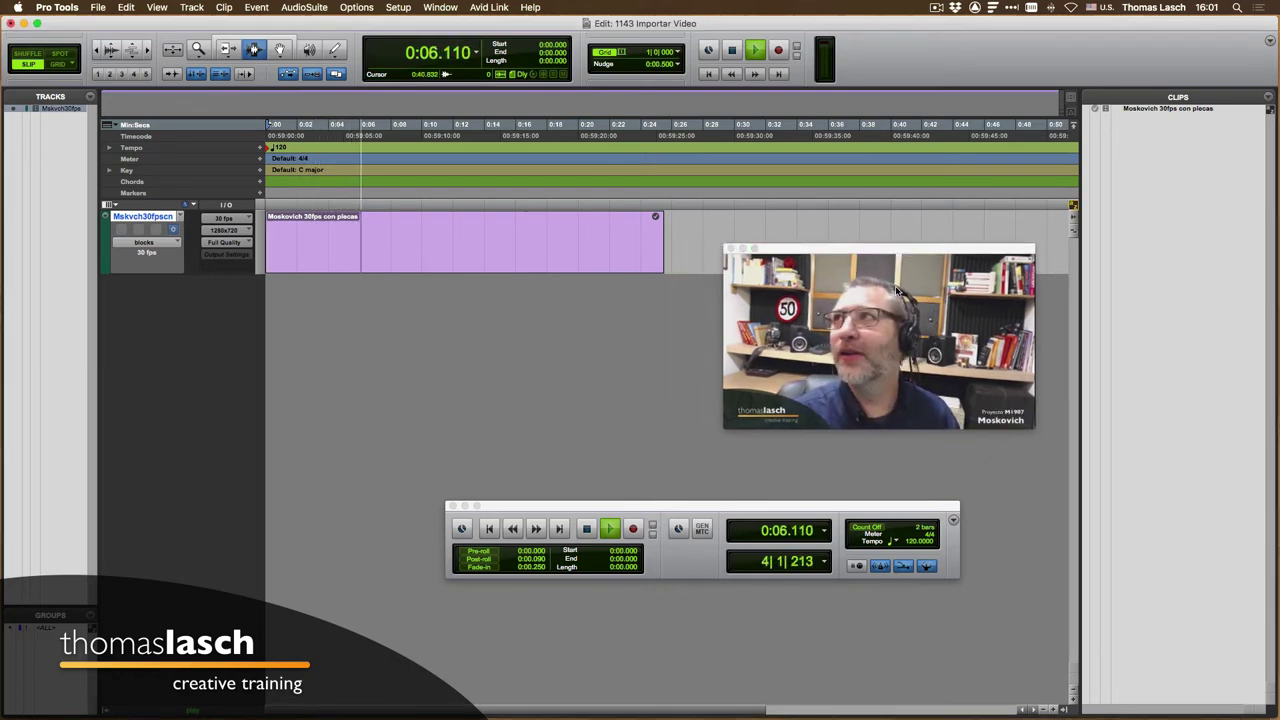
pyautogui.press('space')
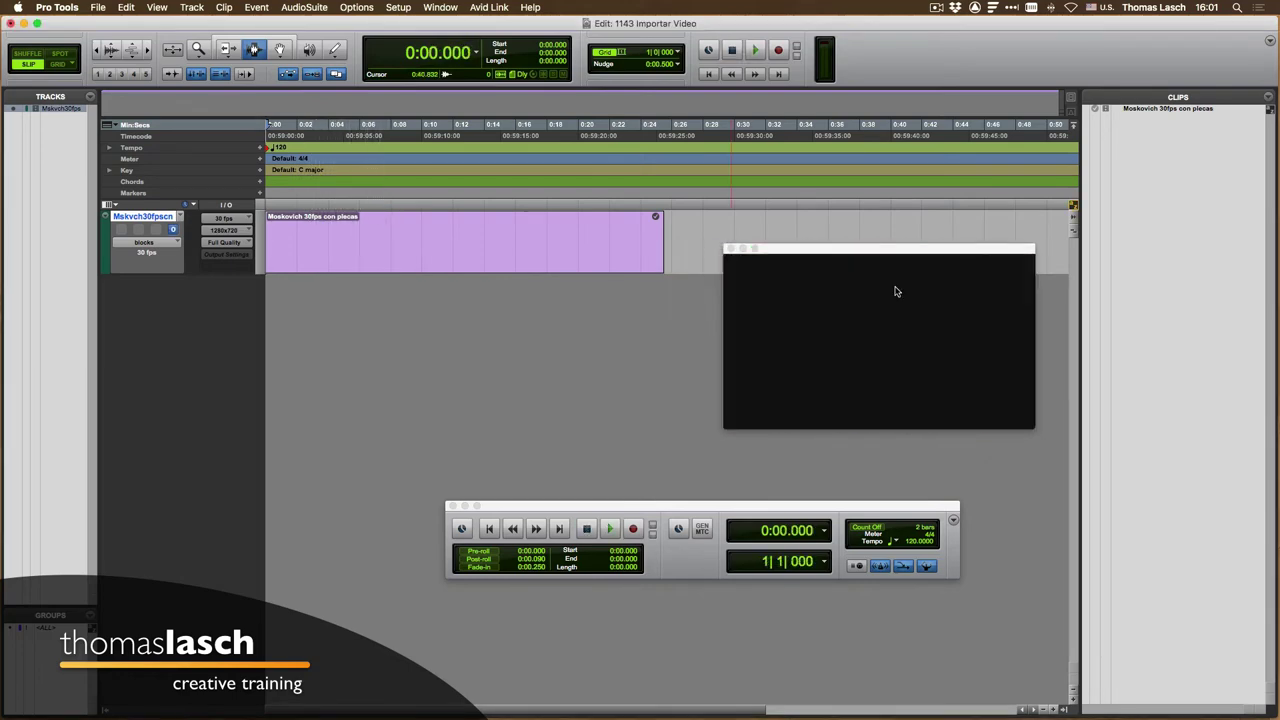
pyautogui.click(100, 8)
pyautogui.moveTo(155, 214)
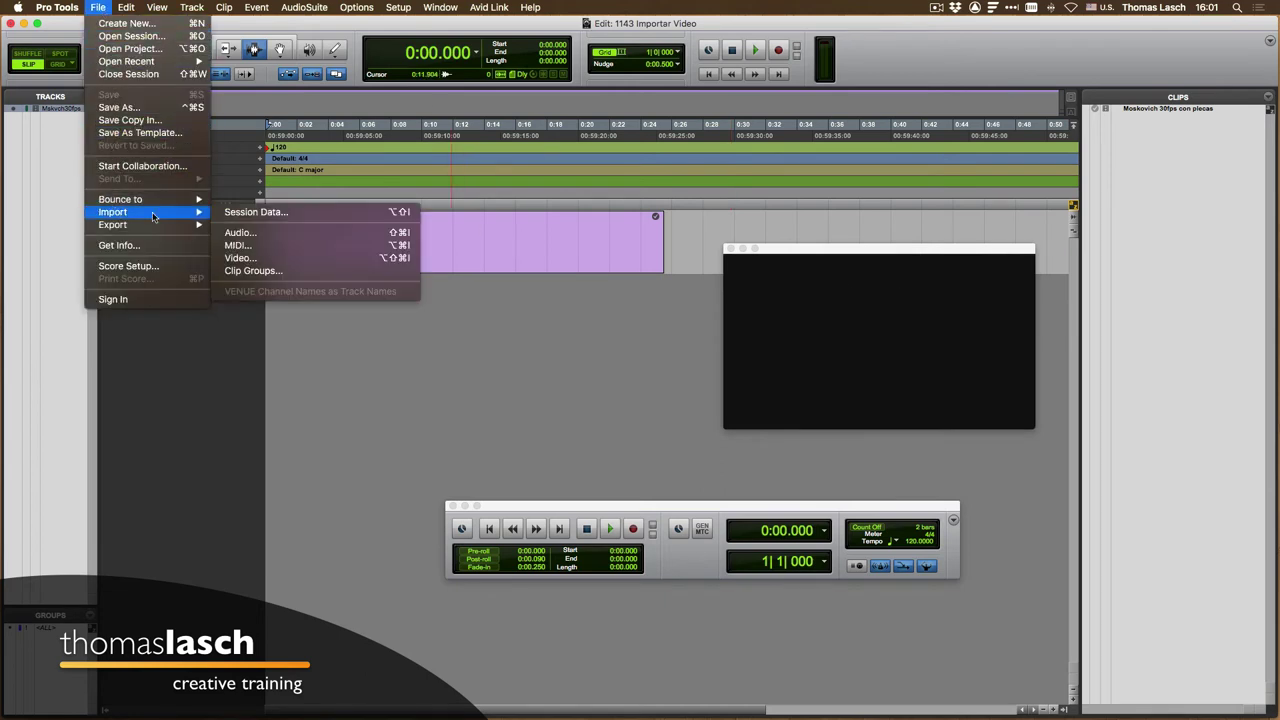
pyautogui.click(257, 234)
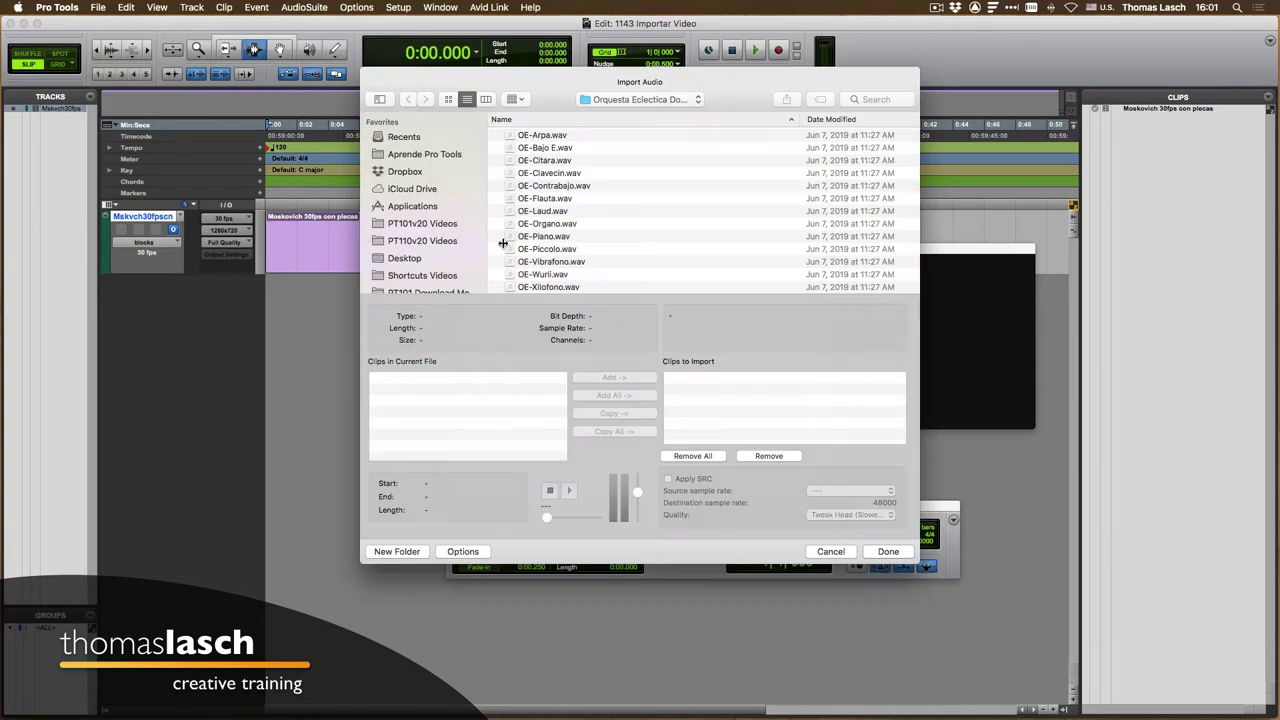
pyautogui.click(404, 258)
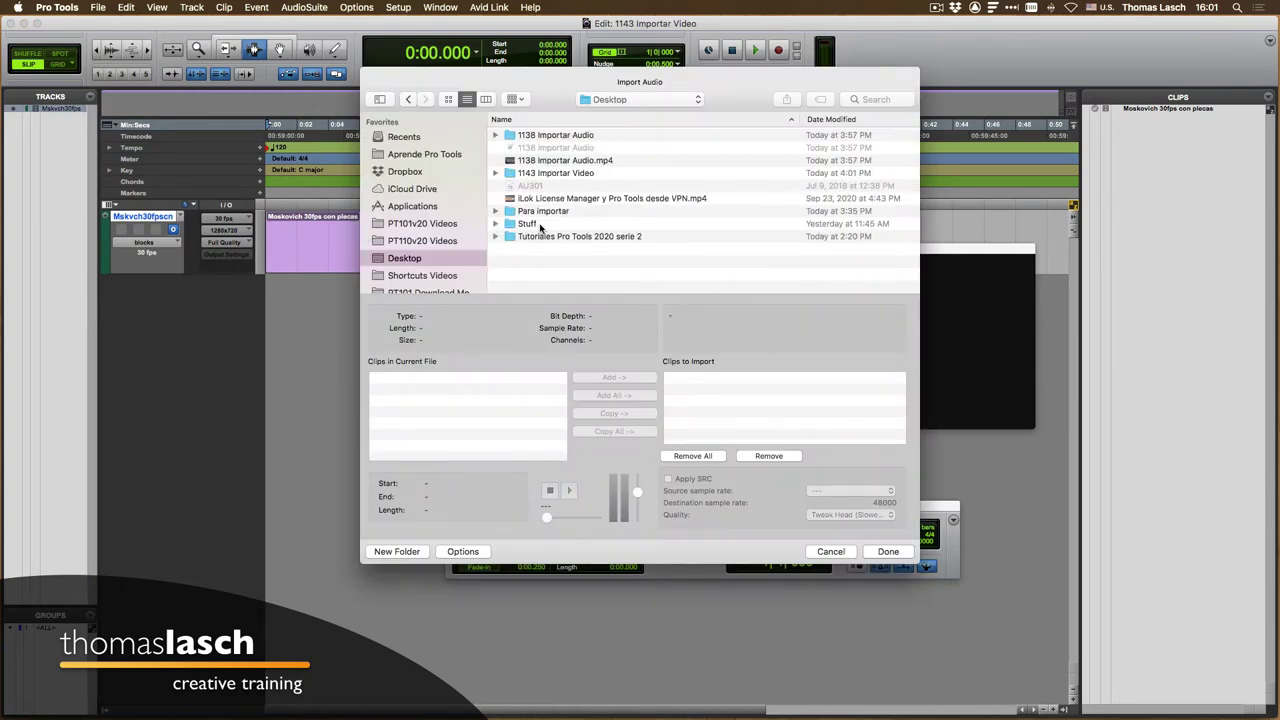
pyautogui.doubleClick(541, 212)
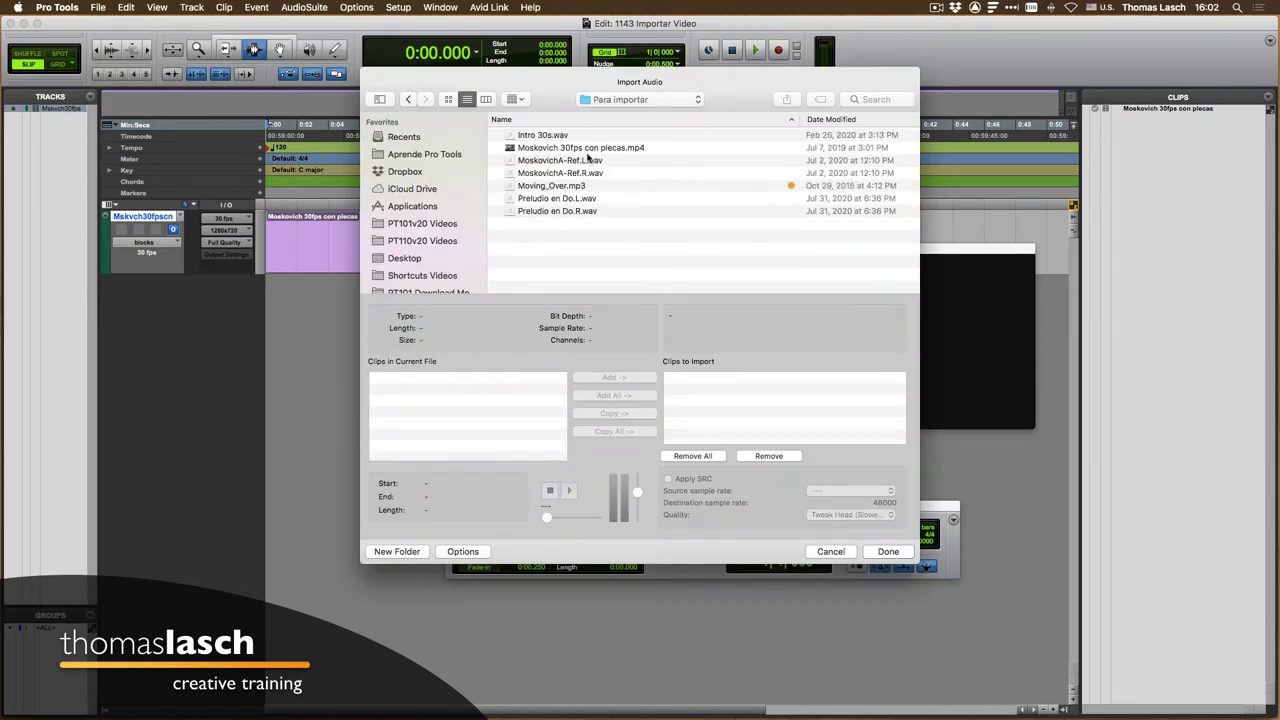
pyautogui.click(586, 160)
pyautogui.keyDown('shift'); pyautogui.click(584, 173); pyautogui.keyUp('shift')
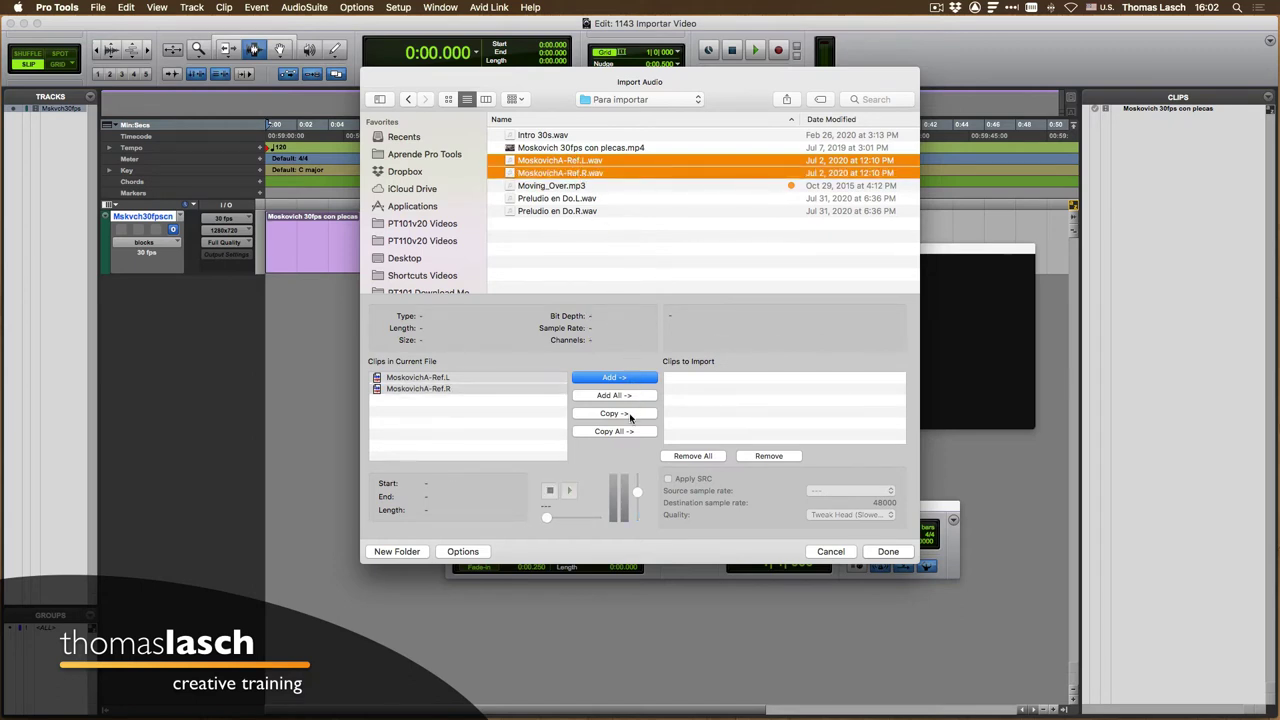
pyautogui.click(627, 416)
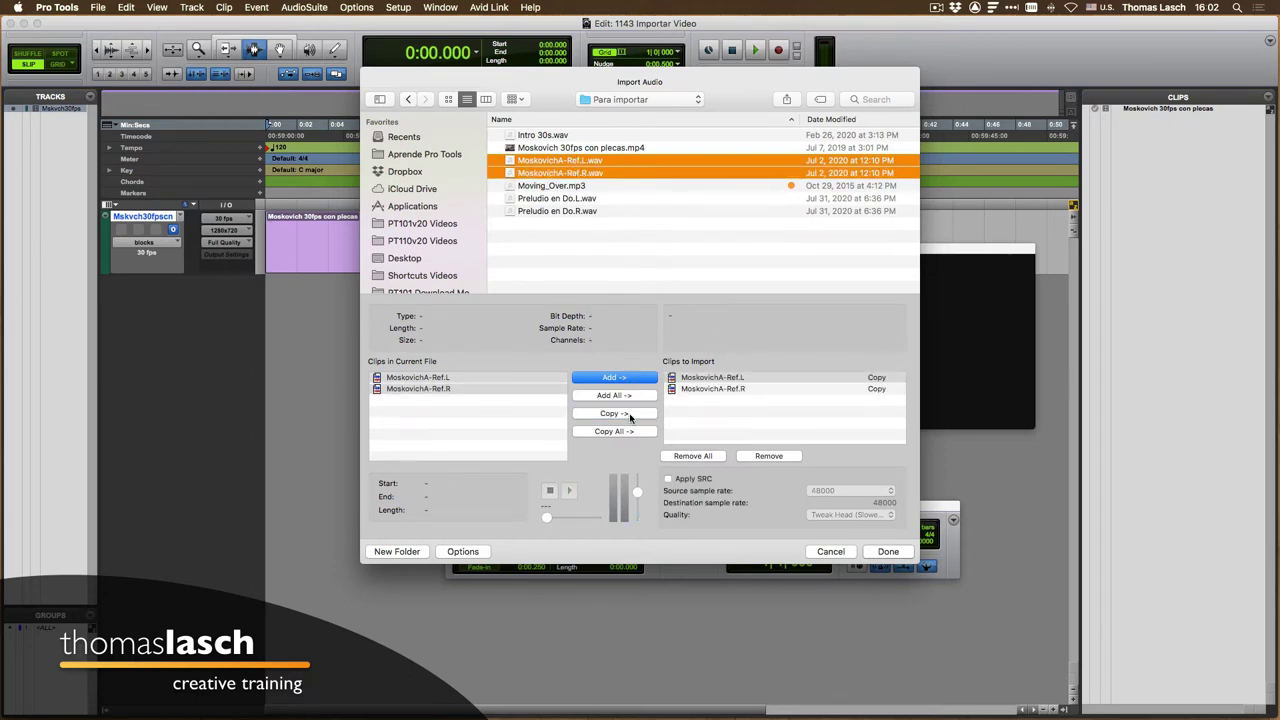
pyautogui.click(831, 552)
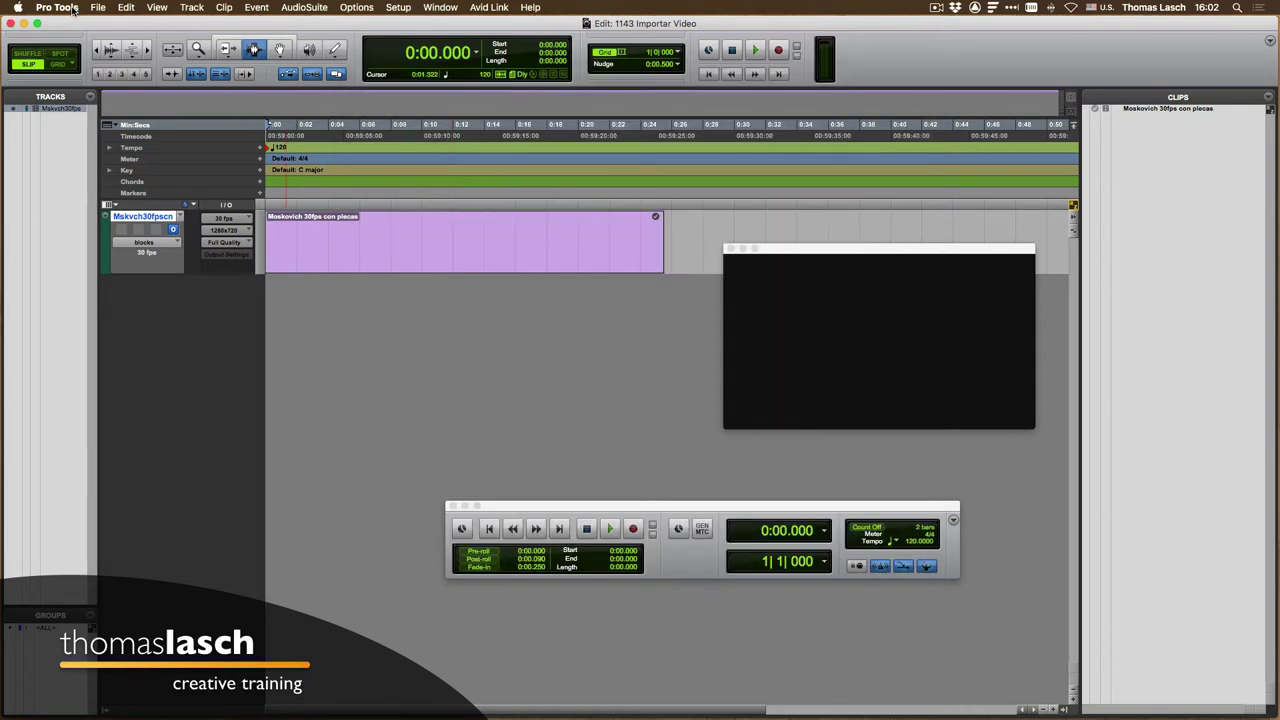
# - Choose MoskovichA-Ref.L.wav and MoskovichA-Ref.R.wav for audio import as copies
pyautogui.click(98, 7)
pyautogui.moveTo(155, 217)
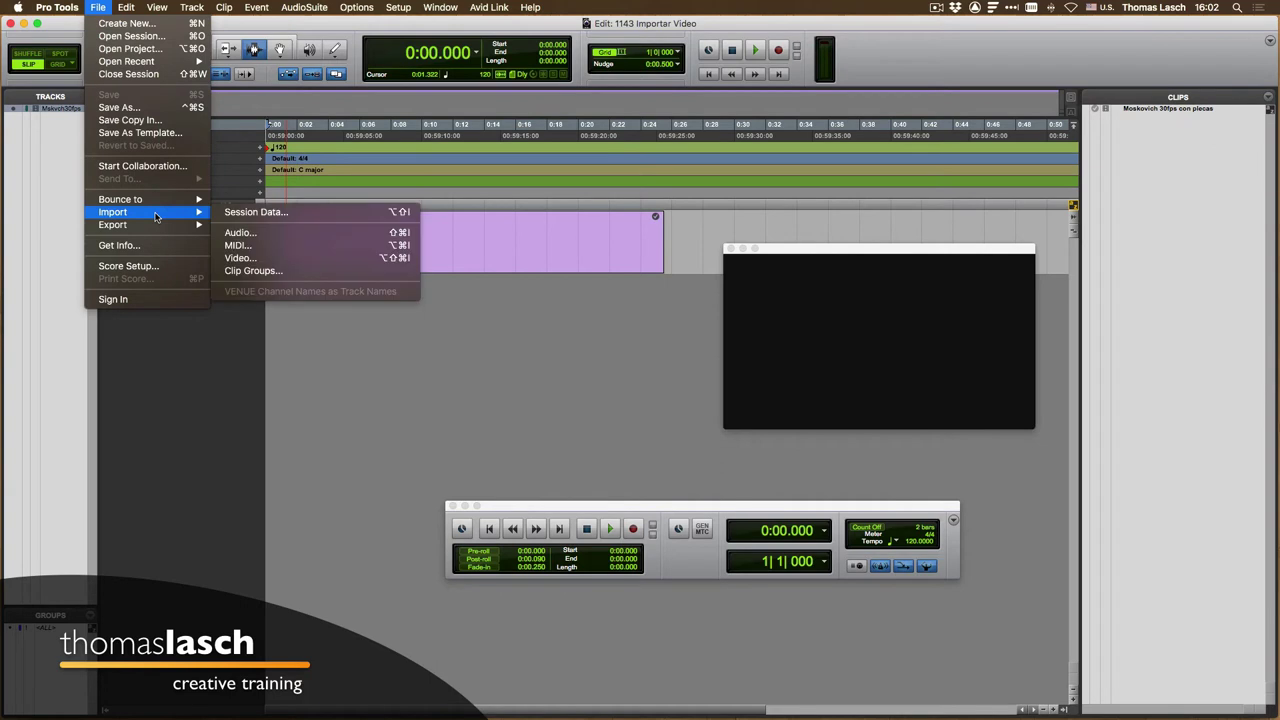
pyautogui.click(270, 234)
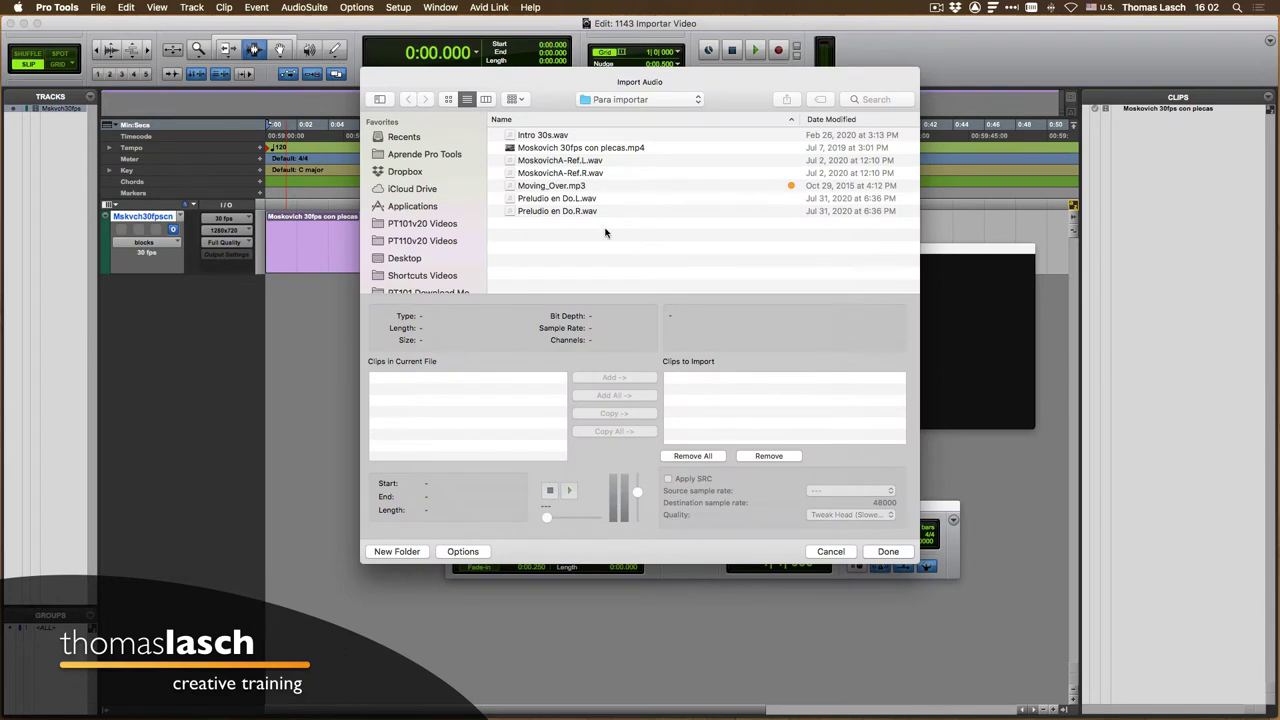
pyautogui.click(590, 162)
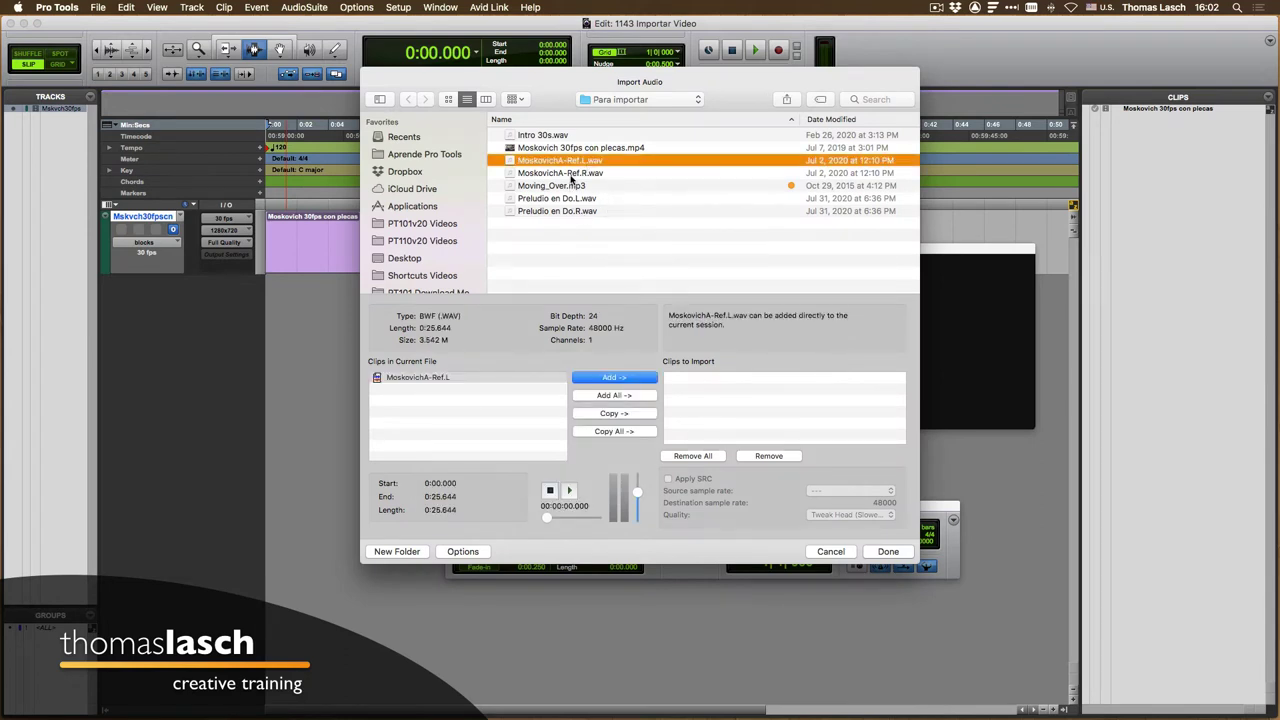
pyautogui.keyDown('shift'); pyautogui.click(573, 174); pyautogui.keyUp('shift')
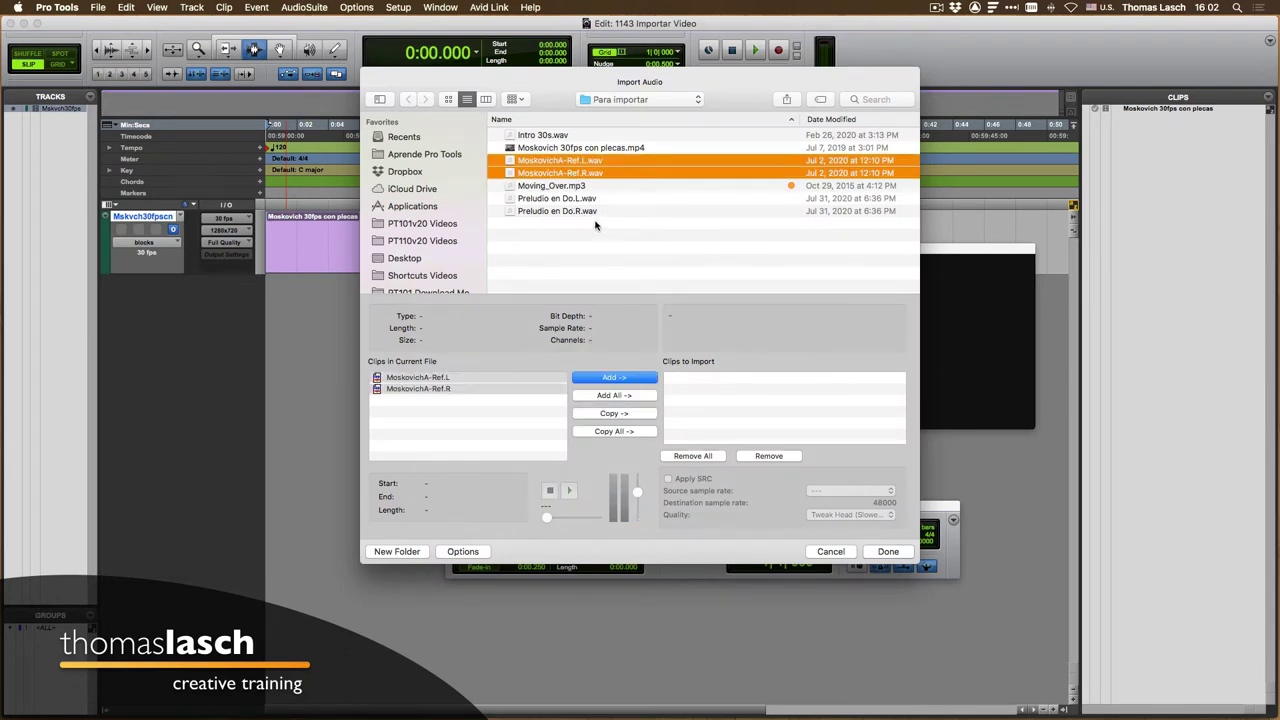
pyautogui.click(628, 417)
# - Store the copied audio in the Audio Files folder and place it on a new track at Session Start
pyautogui.click(888, 551)
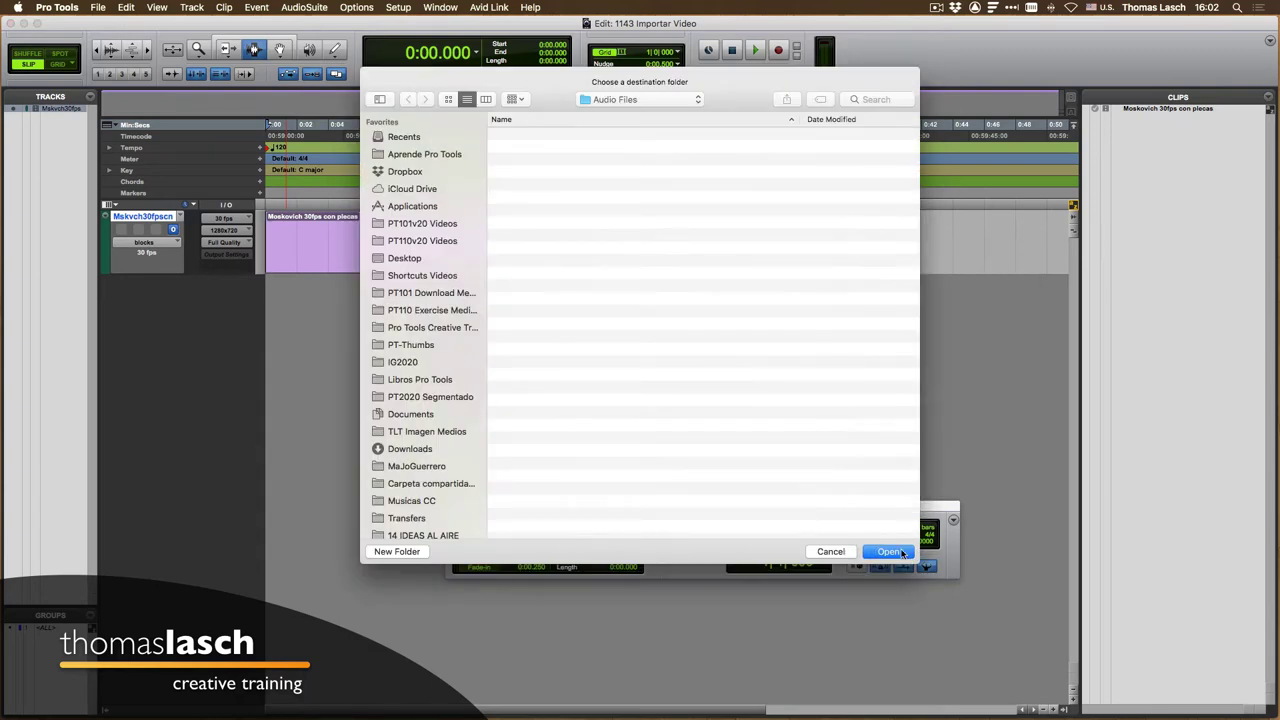
pyautogui.click(896, 552)
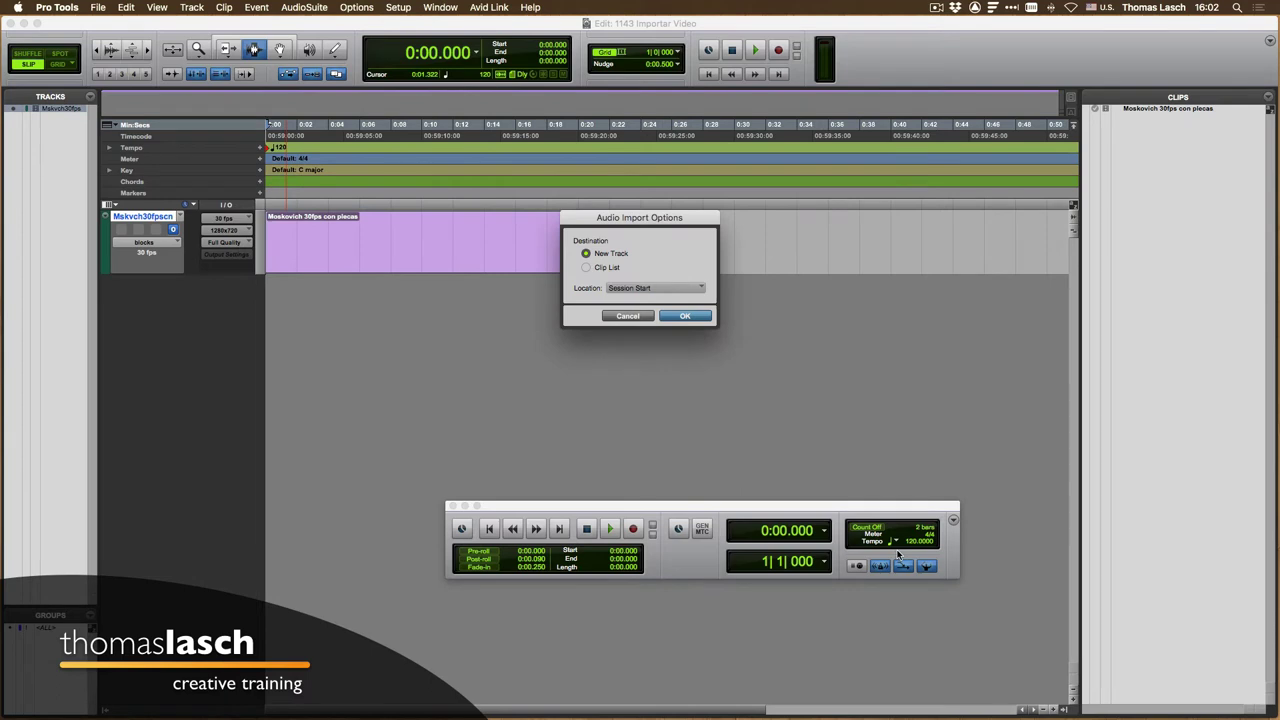
pyautogui.click(690, 317)
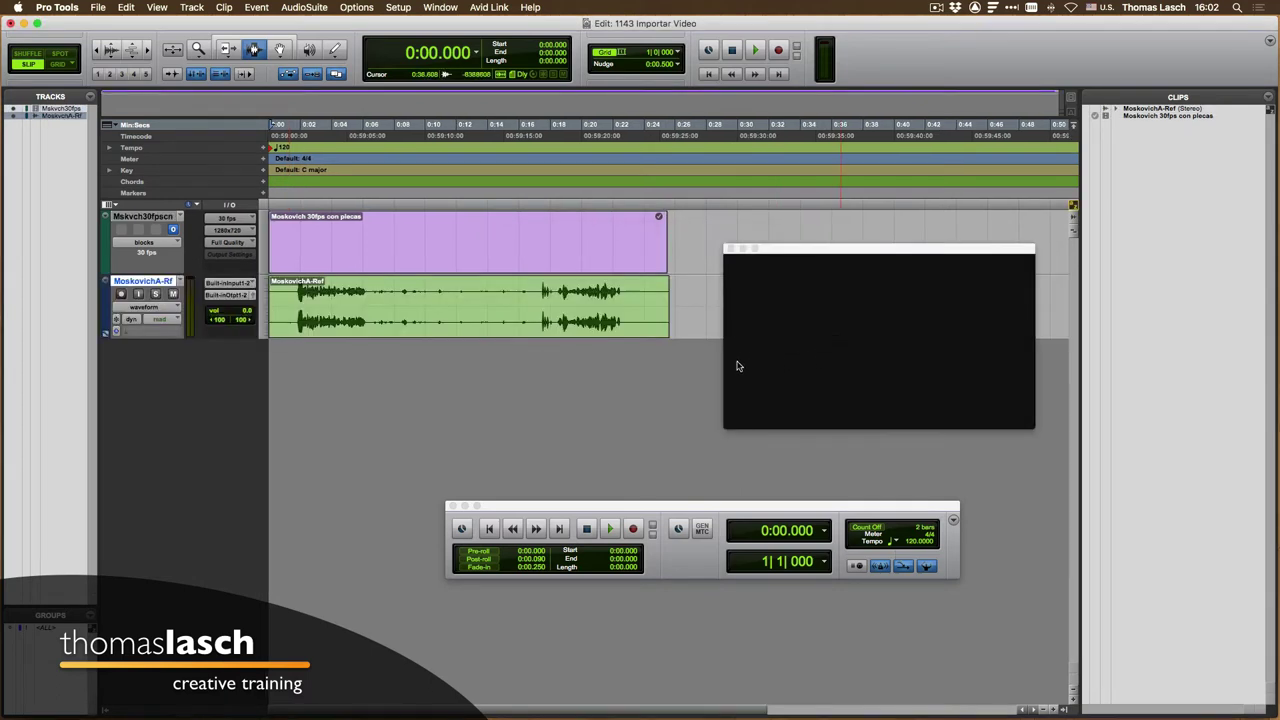
# - Shift the floating video and transport windows clear of the audio track and play the video with its reference audio from the session start
pyautogui.click(625, 322)
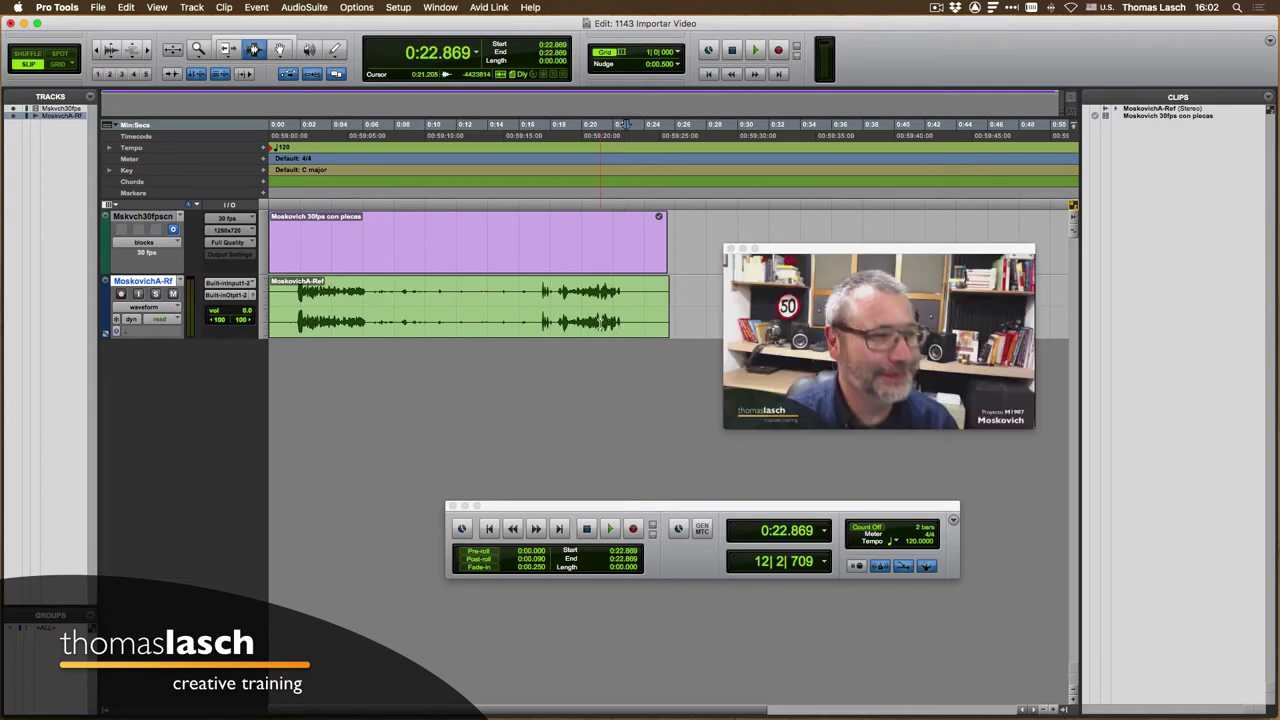
pyautogui.press('Return')
pyautogui.press('super+bracketright')
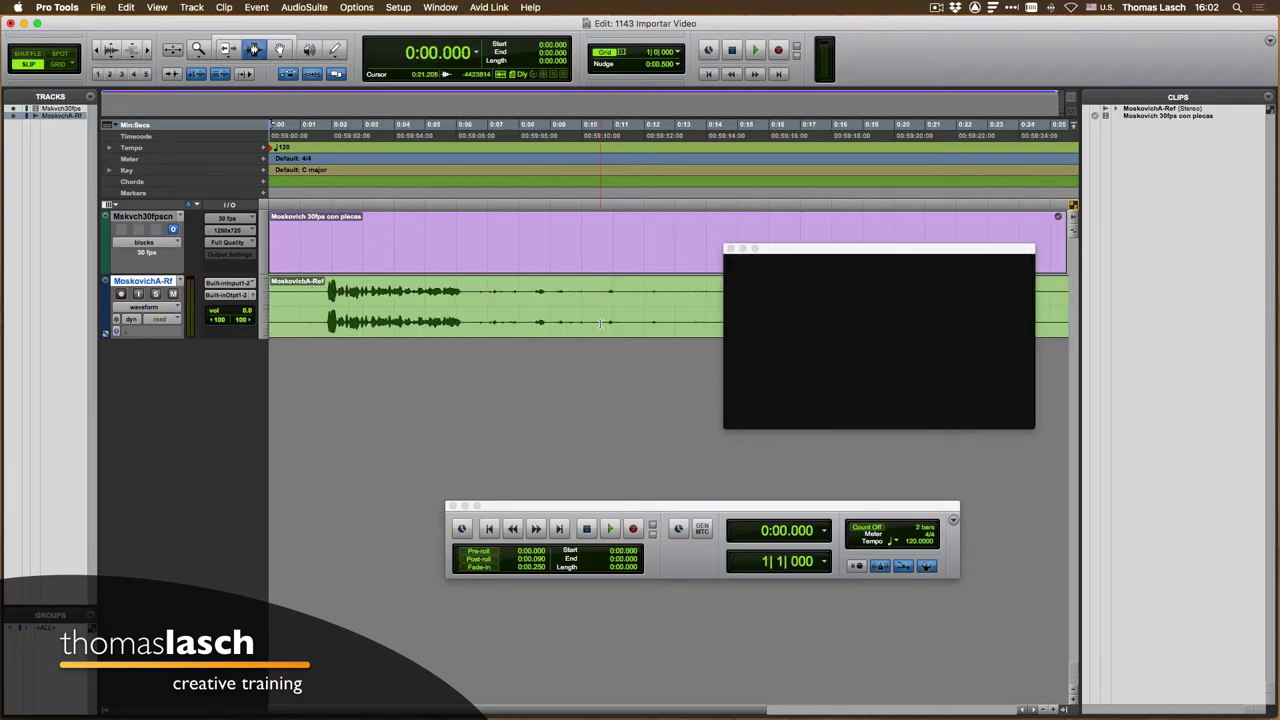
pyautogui.moveTo(890, 254)
pyautogui.mouseDown()
pyautogui.moveTo(904, 362)
pyautogui.moveTo(889, 356)
pyautogui.moveTo(889, 331)
pyautogui.mouseUp()
pyautogui.moveTo(679, 510); pyautogui.dragTo(668, 528)
pyautogui.press('space')
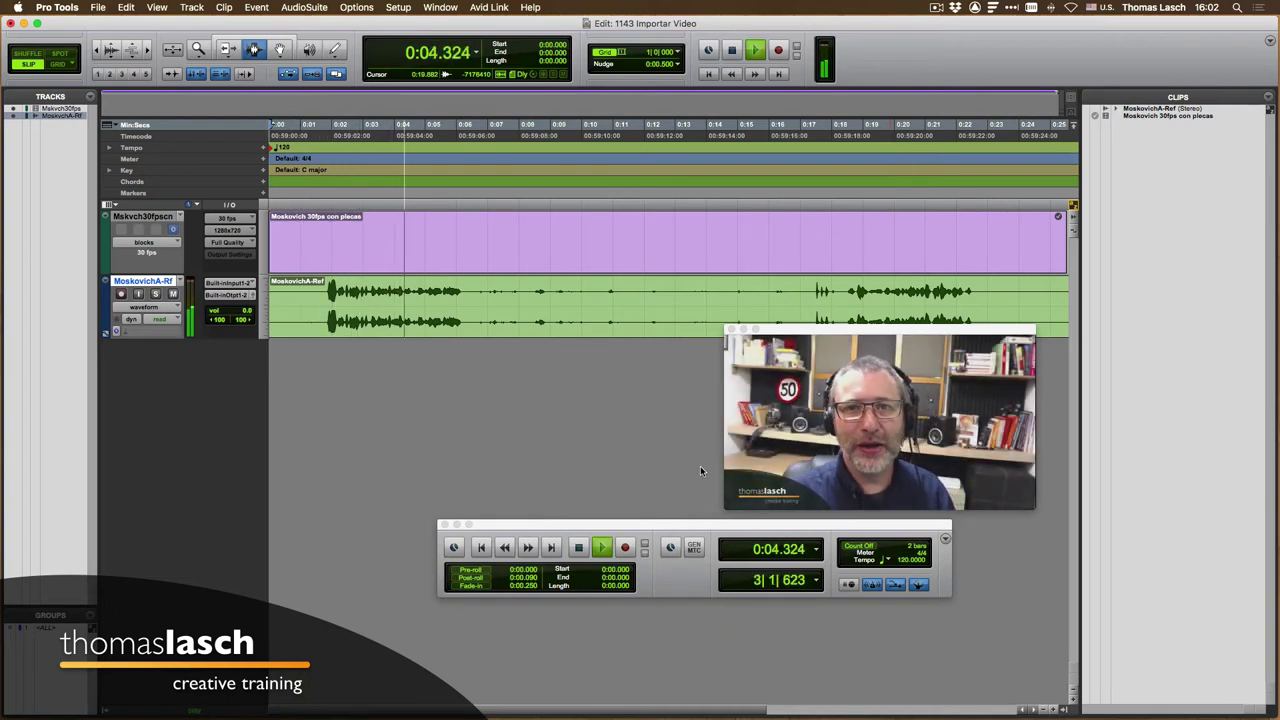
pyautogui.press('space')
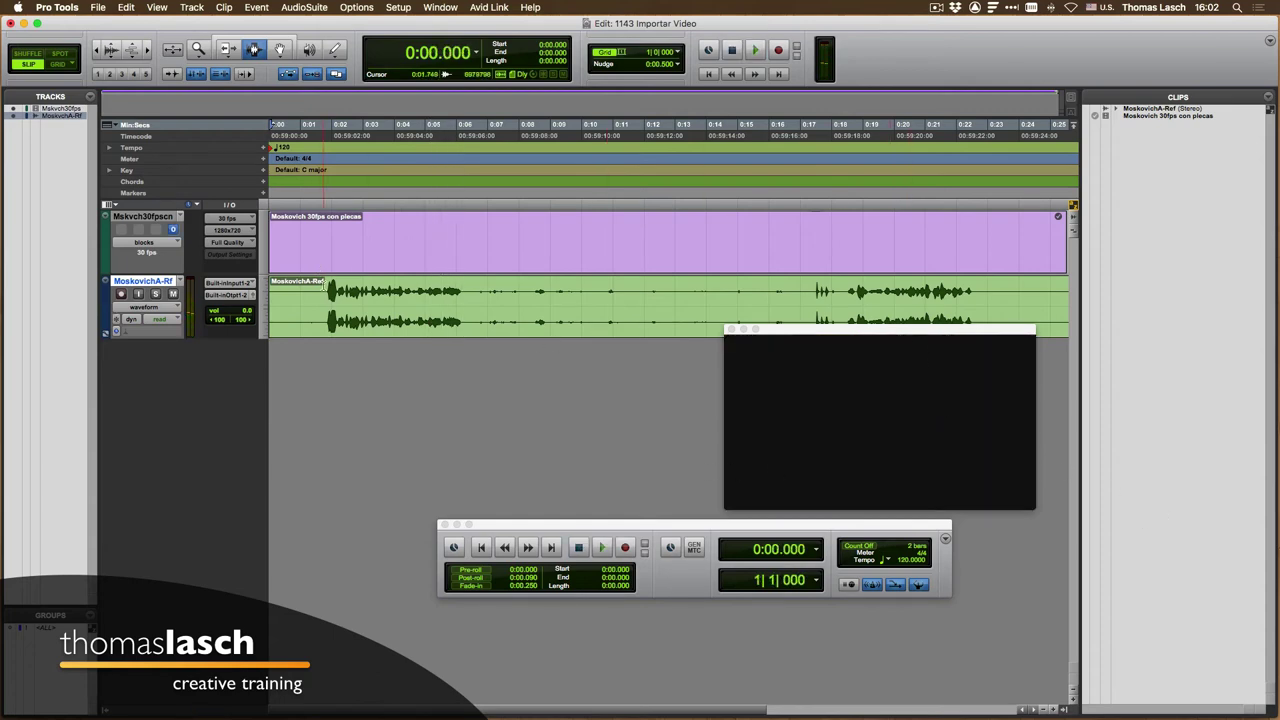
# - Trim the start of the reference audio clip to about 1.64 seconds
pyautogui.click(321, 292)
pyautogui.press('a')
pyautogui.press('t')
pyautogui.press('t')
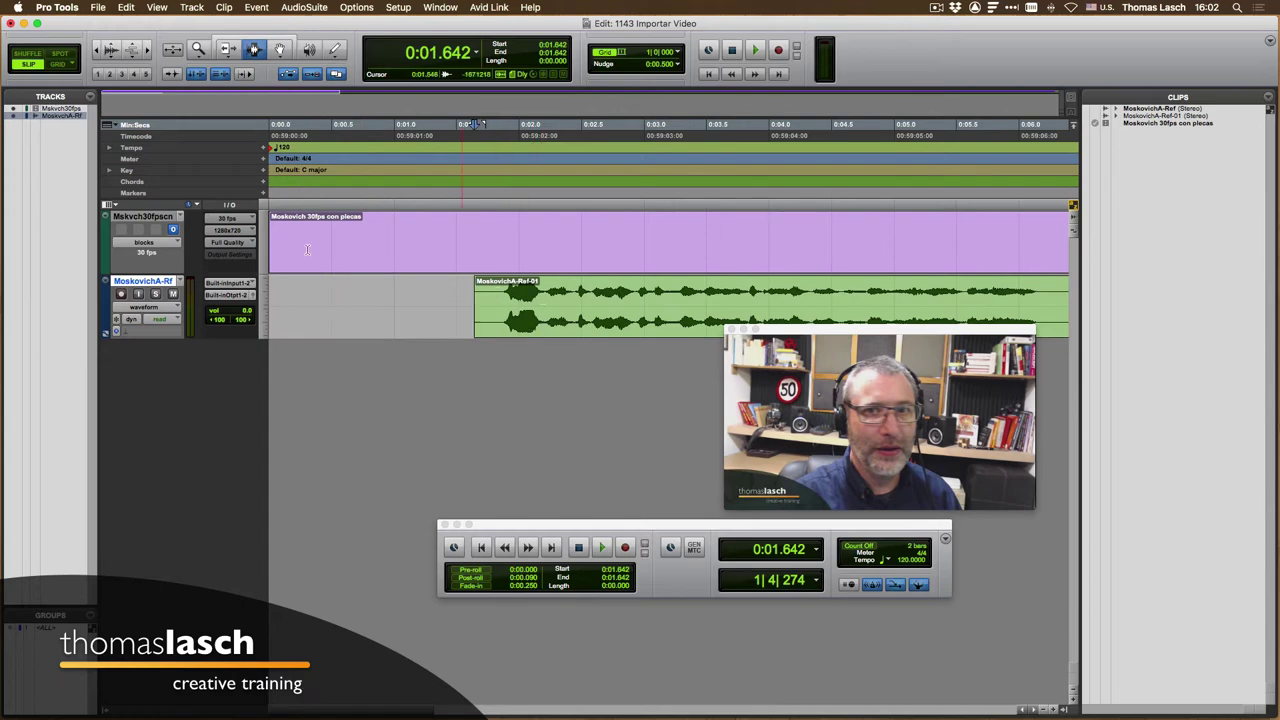
# - Move the reference audio clip slightly earlier to start at about 1.57 seconds, and play from about 1.23 seconds to check sync
pyautogui.click(280, 49)
pyautogui.moveTo(480, 296); pyautogui.dragTo(451, 297)
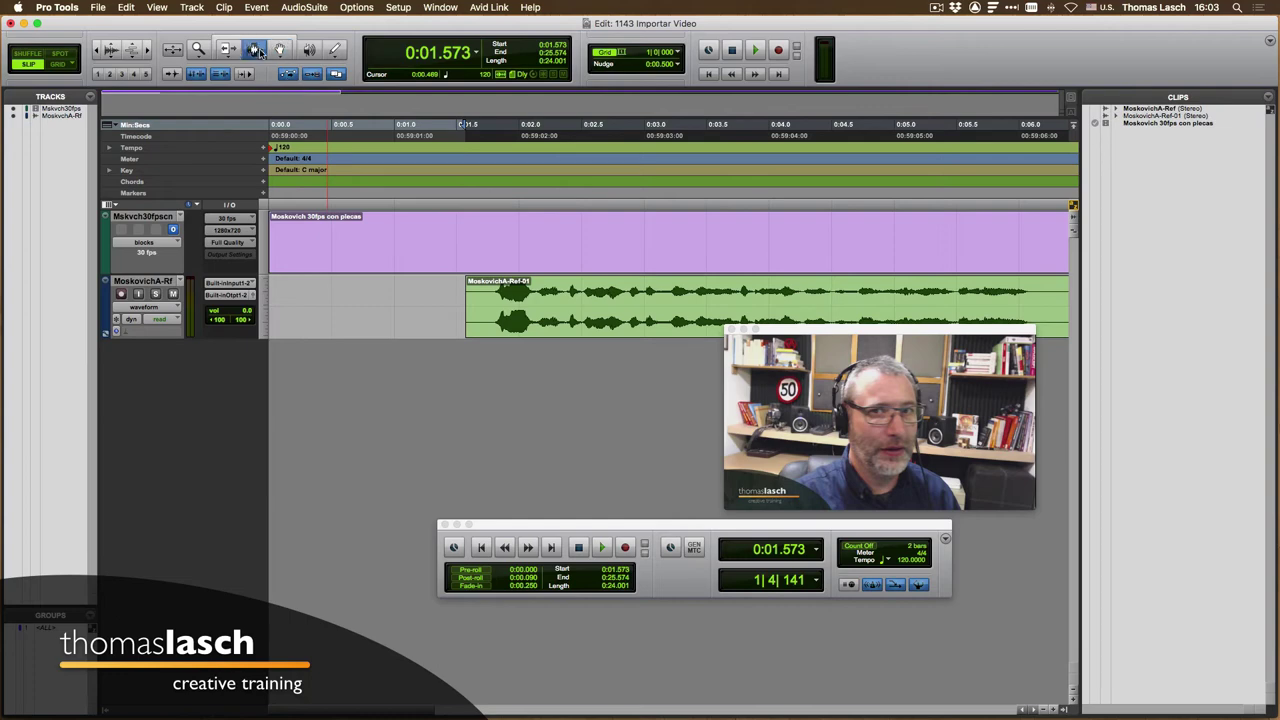
pyautogui.click(256, 50)
pyautogui.click(425, 289)
pyautogui.press('space')
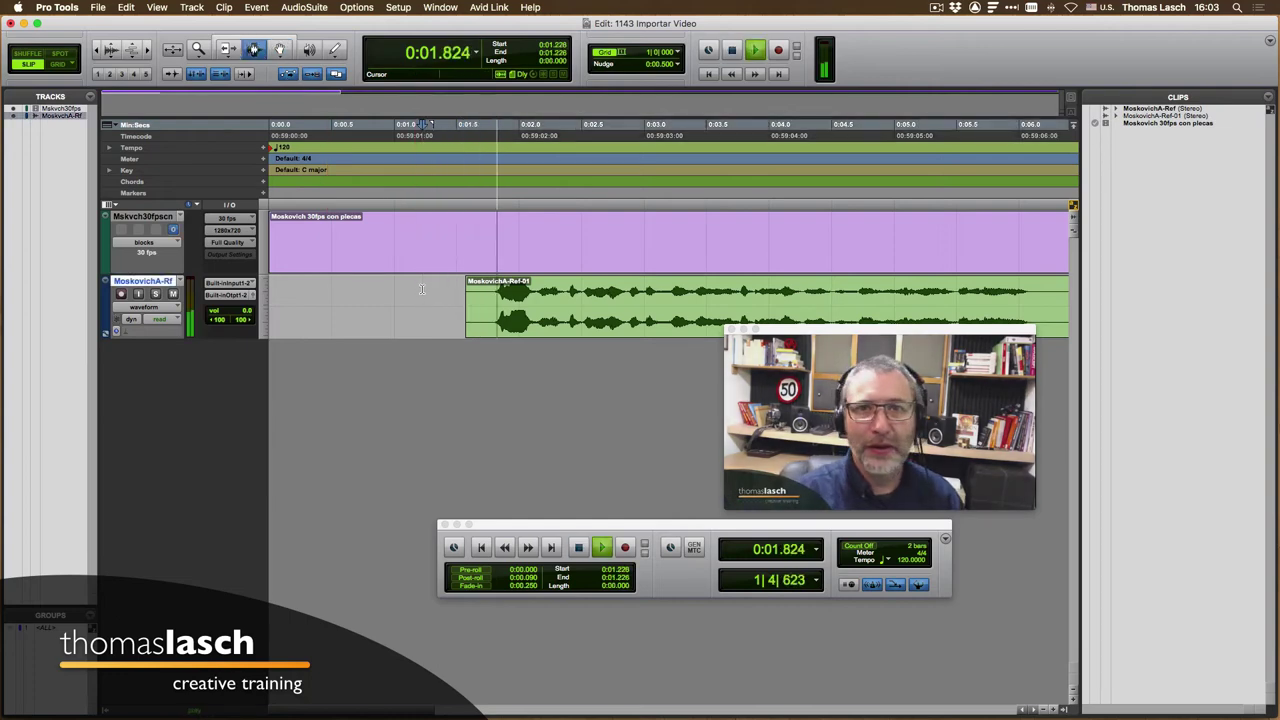
pyautogui.press('space')
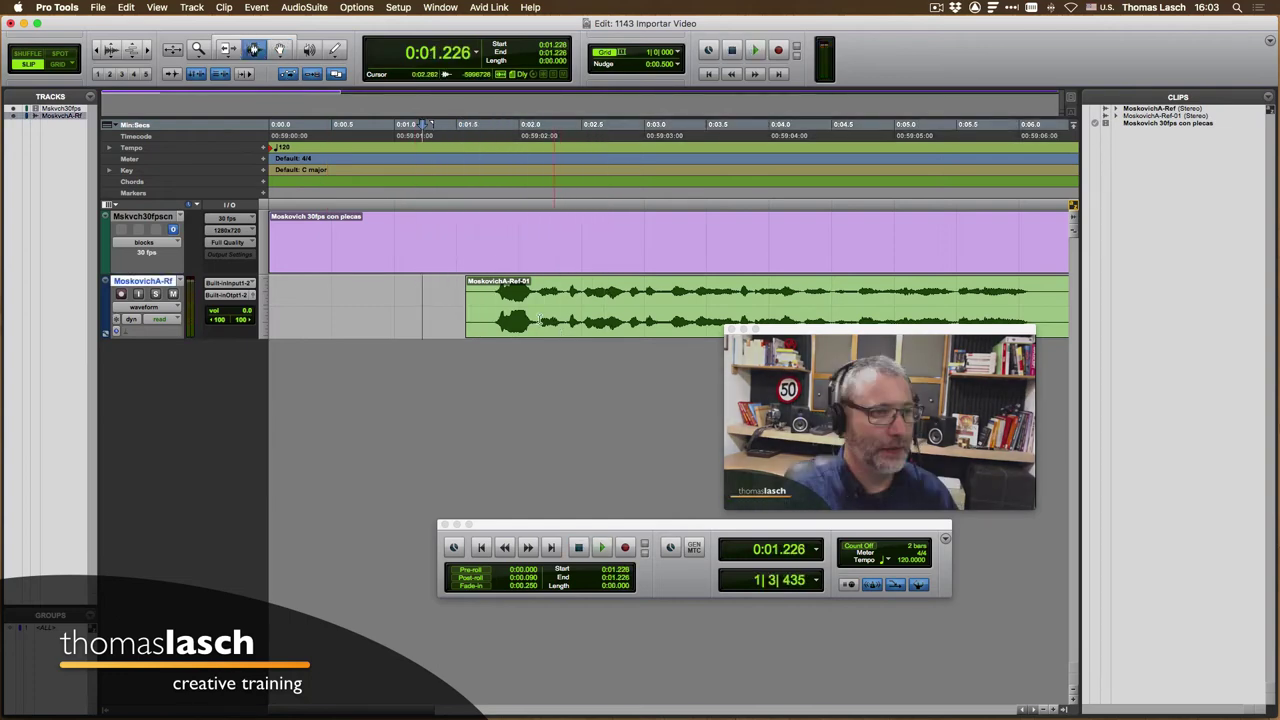
# - Extend the start of the reference audio clip back to the session start using the Smart Tool
pyautogui.click(280, 50)
pyautogui.click(476, 308)
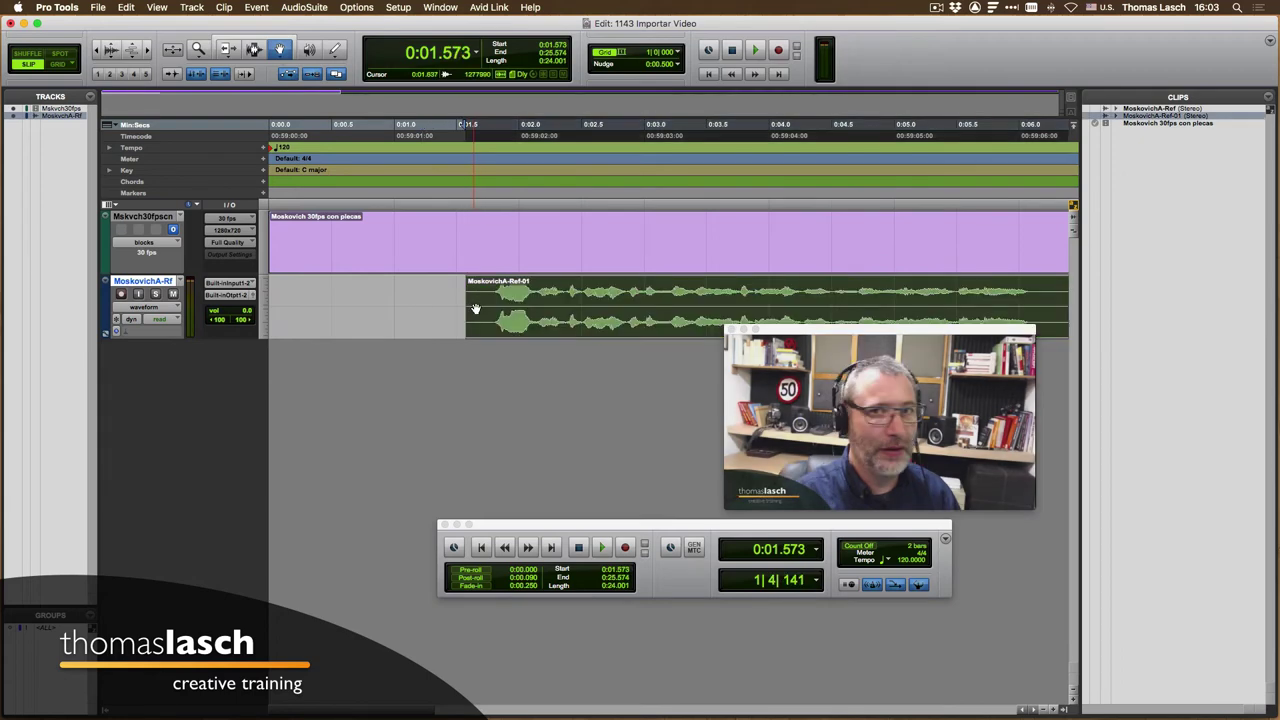
pyautogui.click(252, 41)
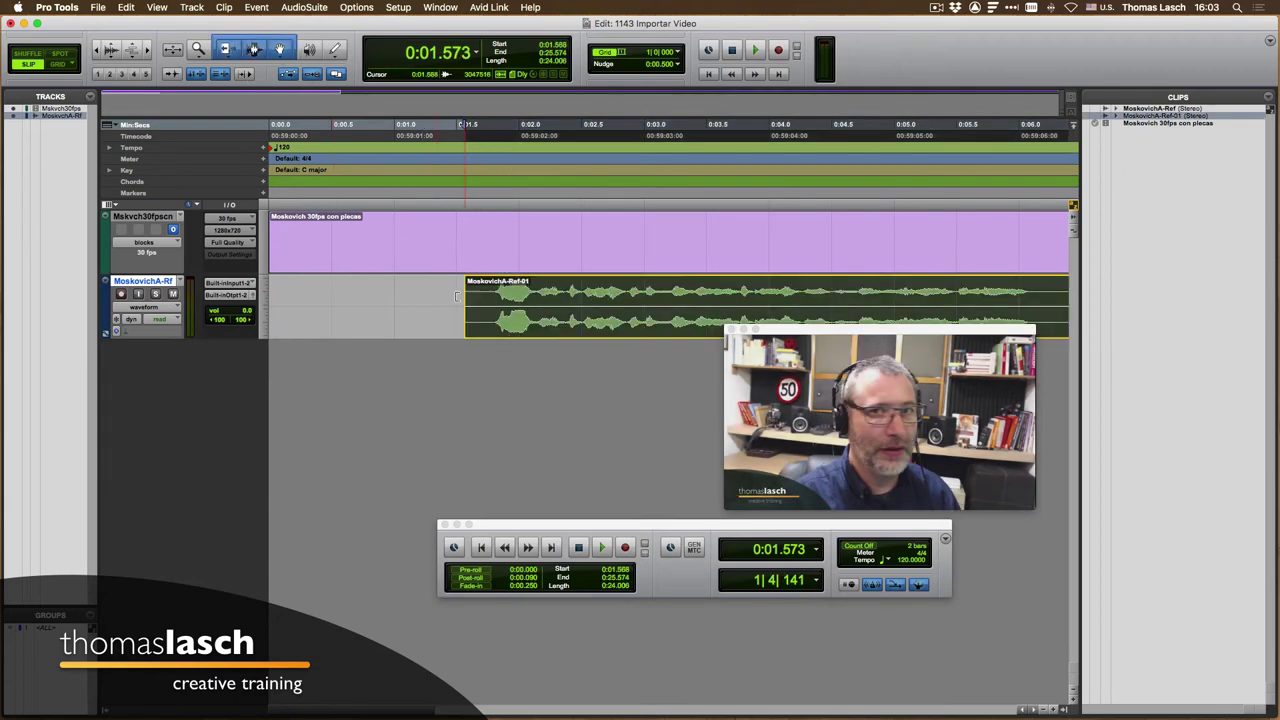
pyautogui.moveTo(471, 302); pyautogui.dragTo(215, 314)
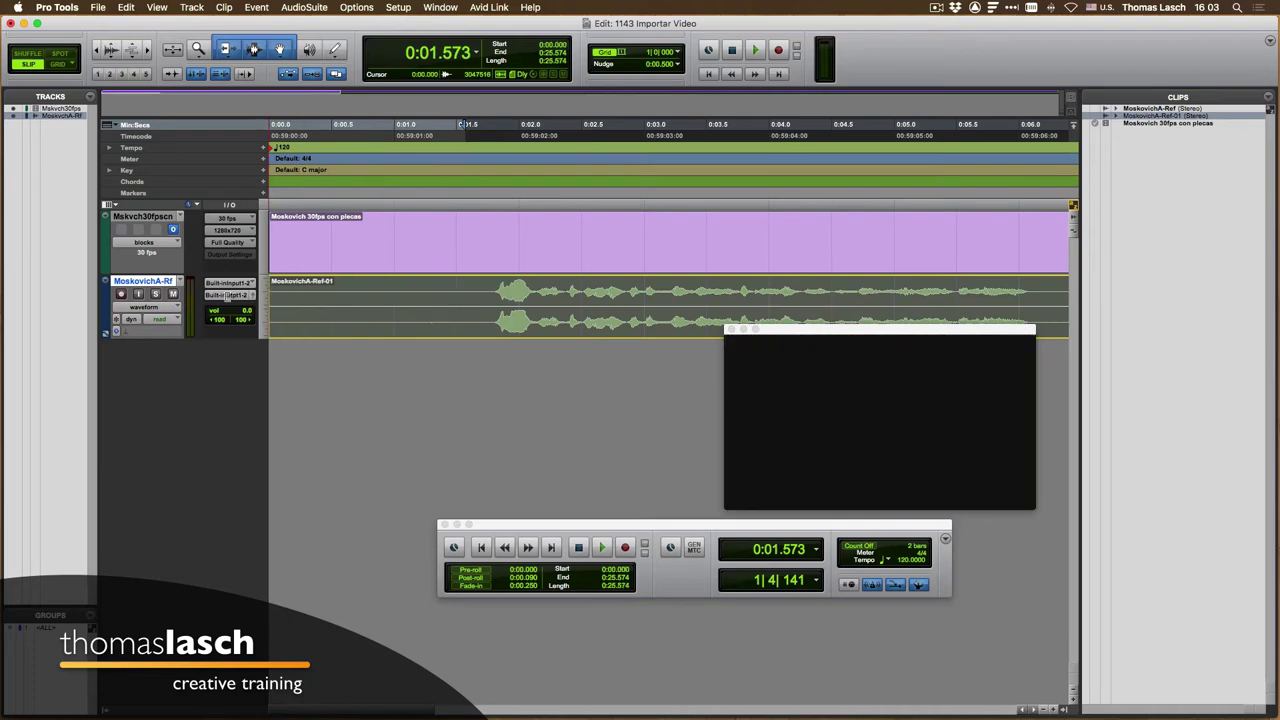
# - Set the nudge value to the Timecode scale with an increment of 1 frame
pyautogui.click(678, 64)
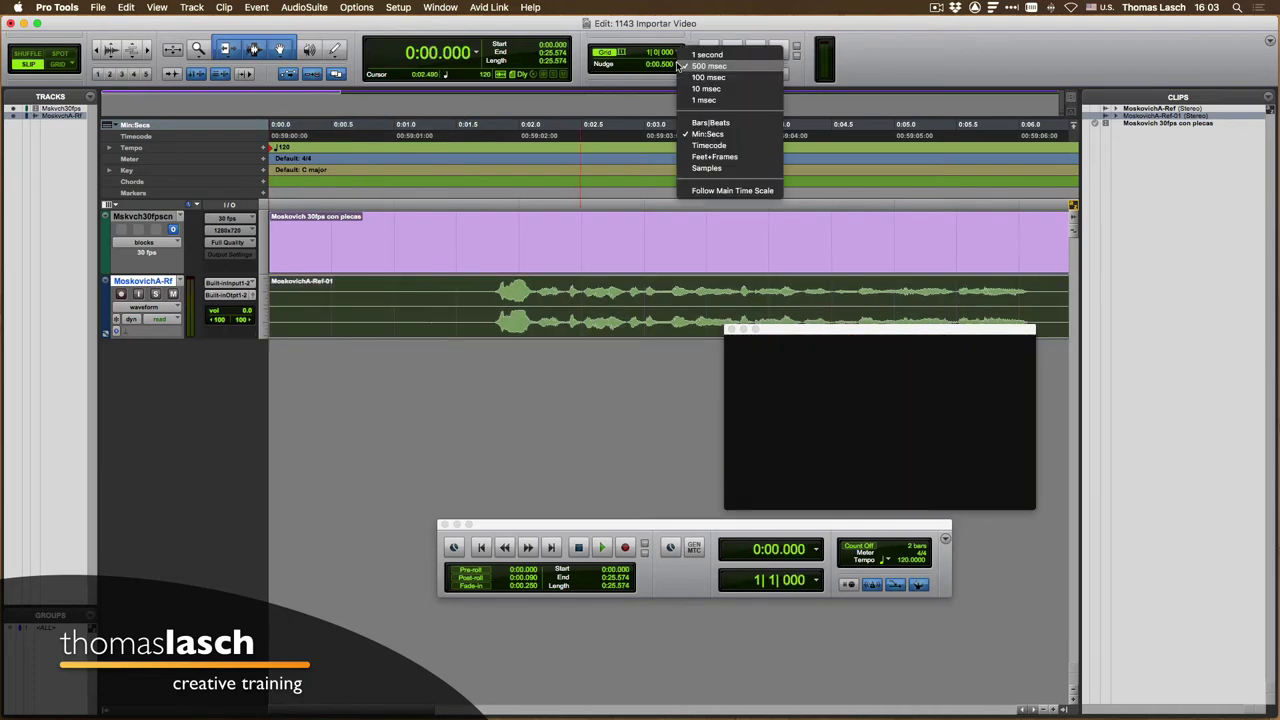
pyautogui.click(707, 146)
pyautogui.click(691, 67)
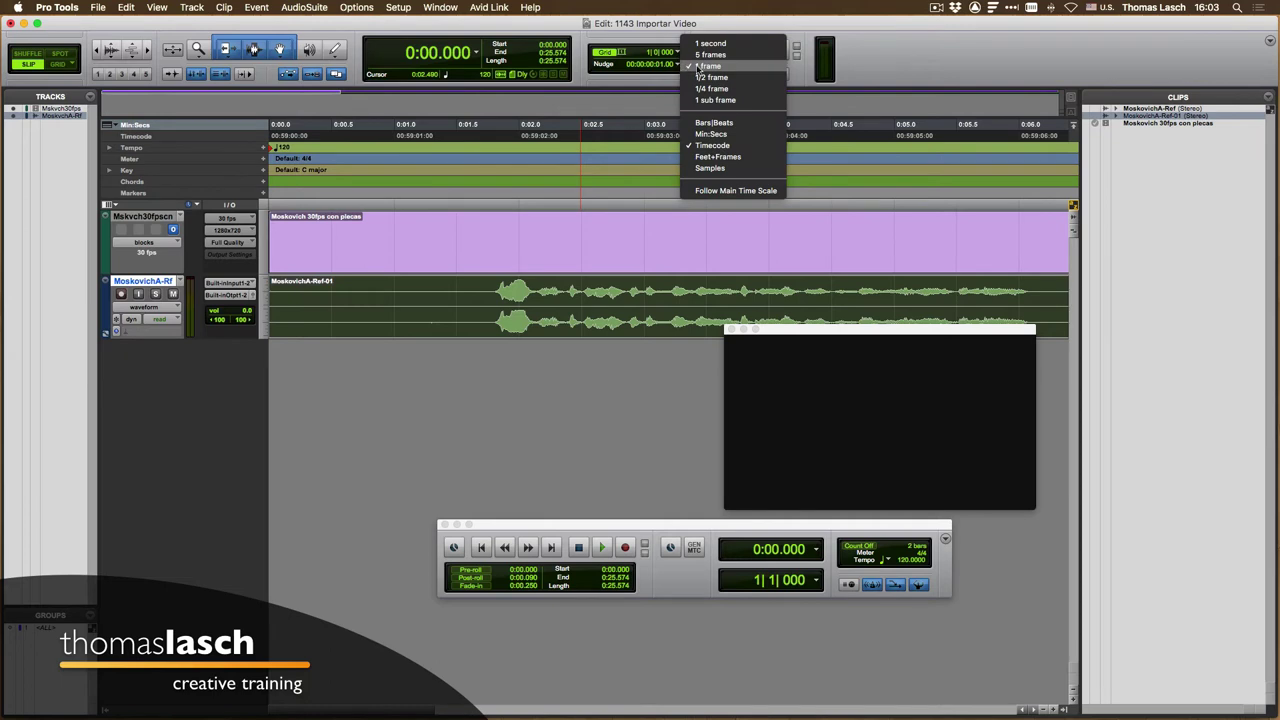
pyautogui.click(698, 67)
# - Nudge the reference audio clip three frames later and play from about 1.88 seconds to check sync
pyautogui.press('KP_Add')
pyautogui.press('KP_Add')
pyautogui.press('KP_Add')
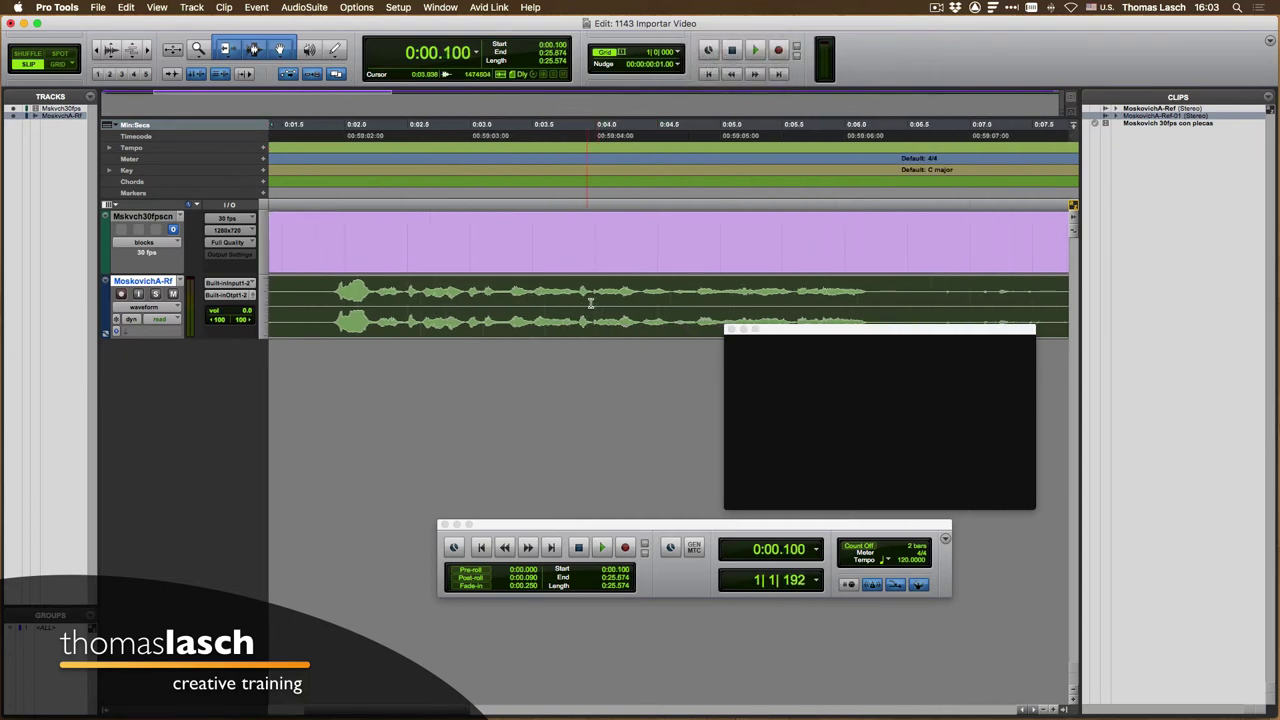
pyautogui.click(459, 293)
pyautogui.press('space')
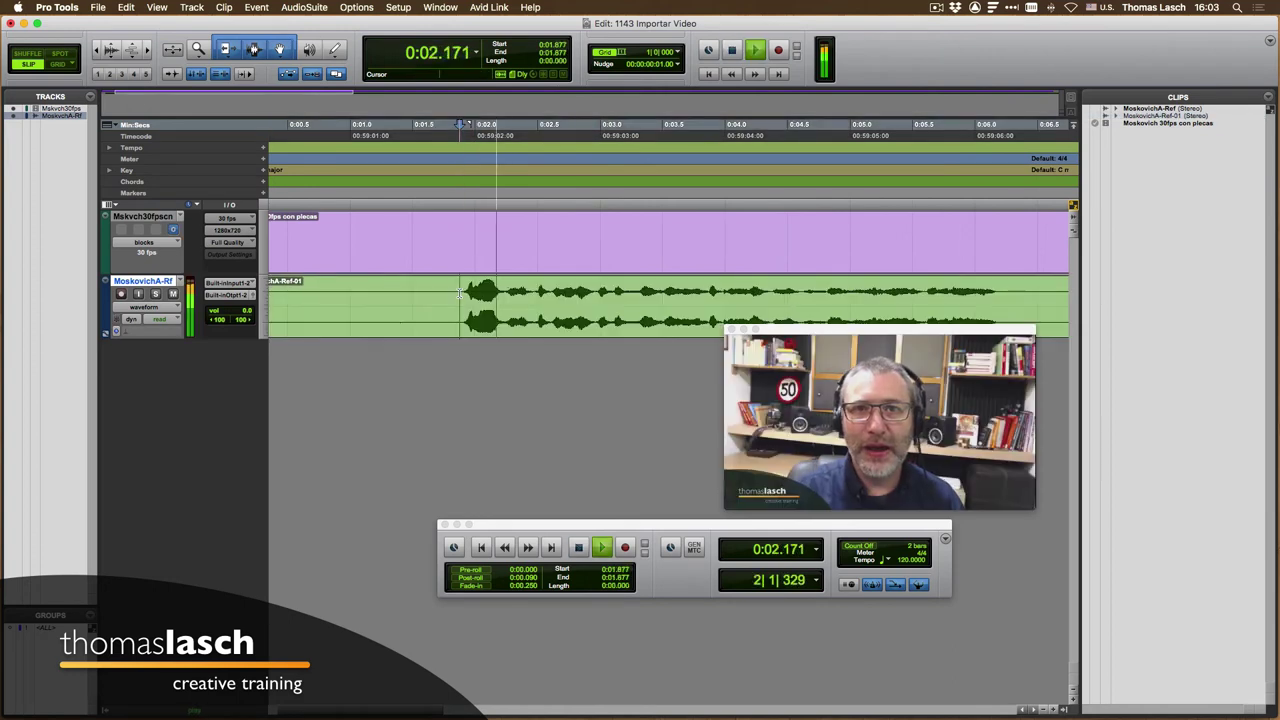
pyautogui.press('space')
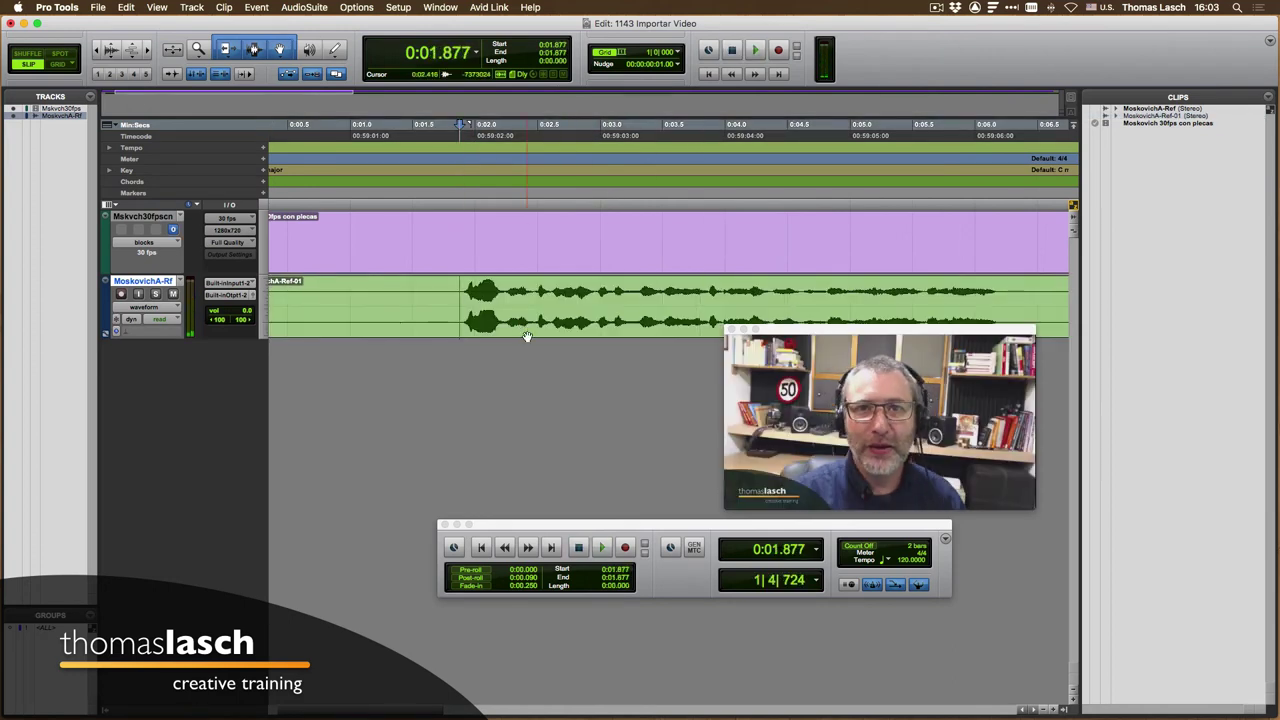
# - Nudge the reference audio clip two frames earlier and play briefly from about 1.79 seconds
pyautogui.click(526, 334)
pyautogui.press('KP_Subtract')
pyautogui.press('KP_Subtract')
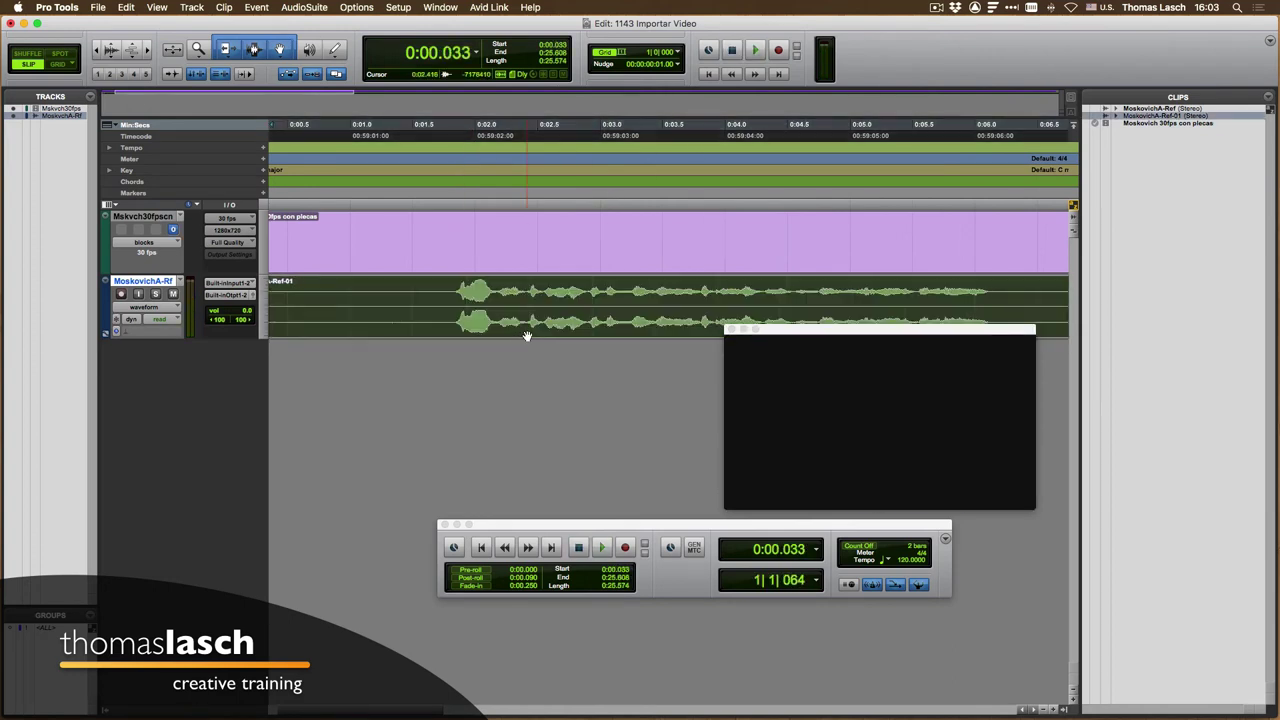
pyautogui.click(449, 290)
pyautogui.press('space')
pyautogui.press('space')
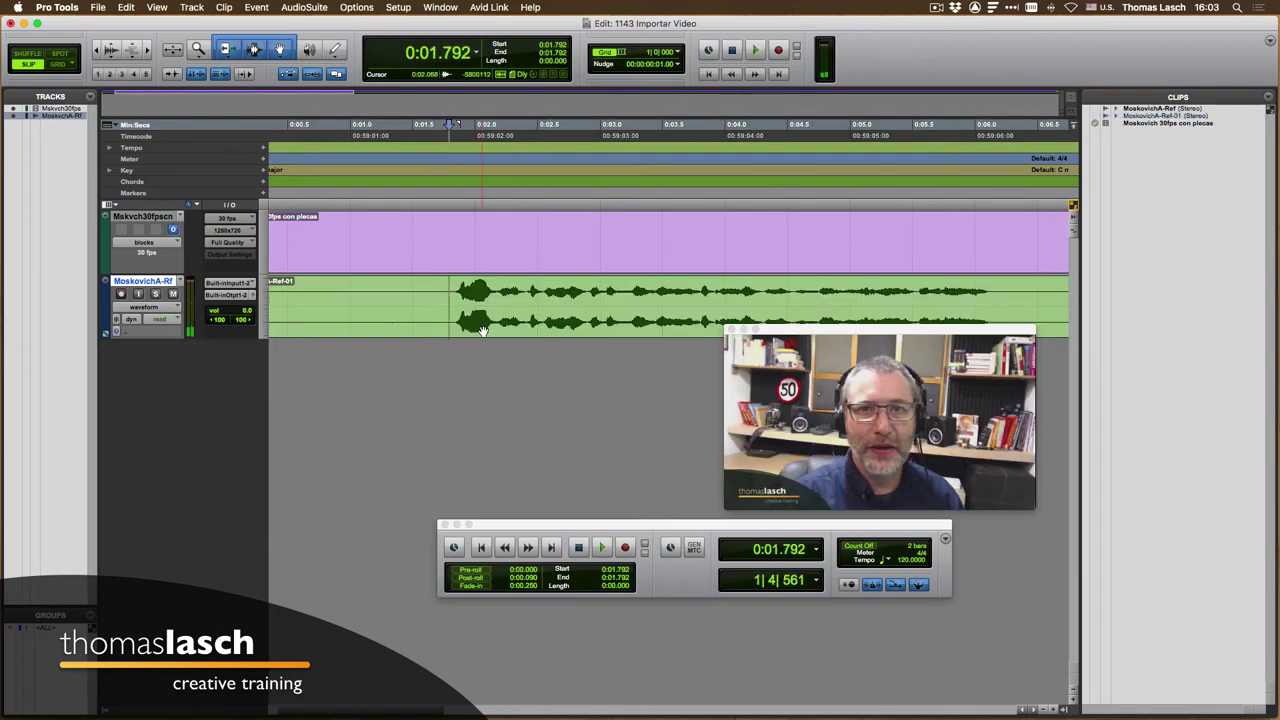
# - Nudge the reference audio clip seven frames later and play from about 2.01 seconds to check sync
pyautogui.click(483, 331)
pyautogui.press('KP_Add')
pyautogui.press('KP_Add')
pyautogui.press('KP_Add')
pyautogui.press('KP_Add')
pyautogui.press('KP_Add')
pyautogui.press('KP_Add')
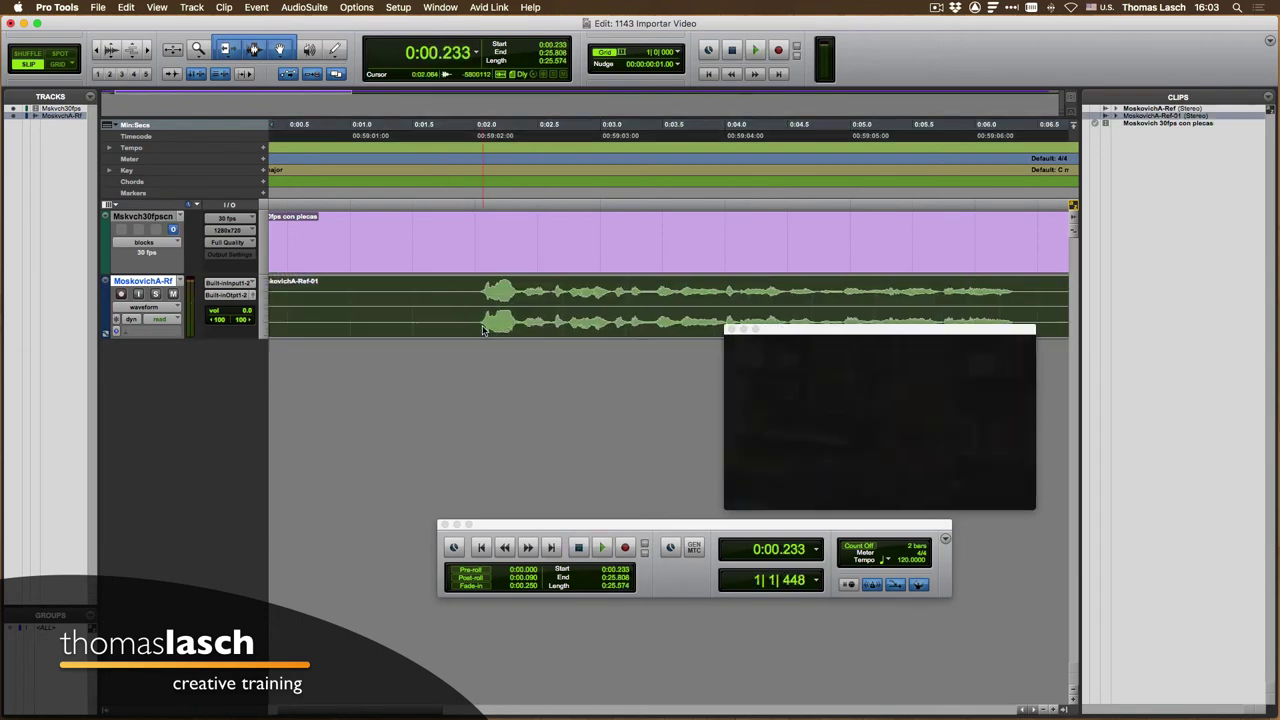
pyautogui.press('KP_Add')
pyautogui.click(476, 288)
pyautogui.press('space')
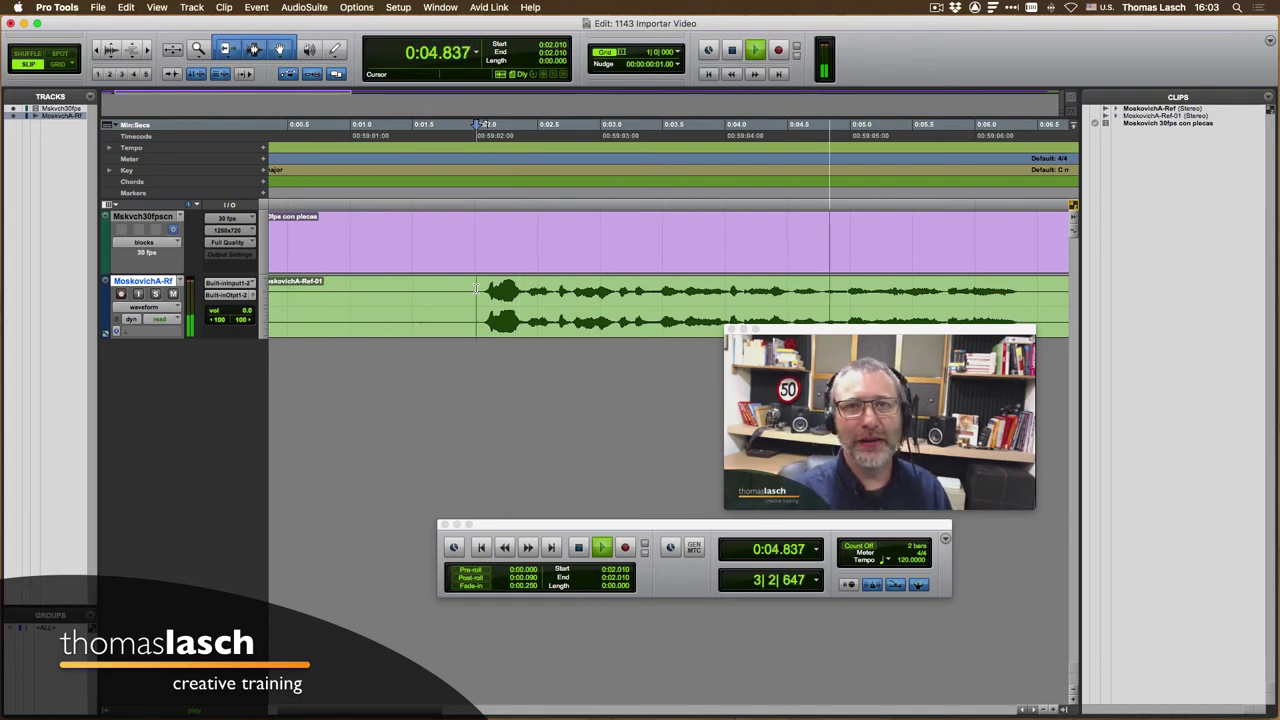
pyautogui.press('space')
# - Nudge the reference audio clip one more frame later and play a longer stretch of the video from about 1.99 seconds
pyautogui.click(502, 333)
pyautogui.press('KP_Add')
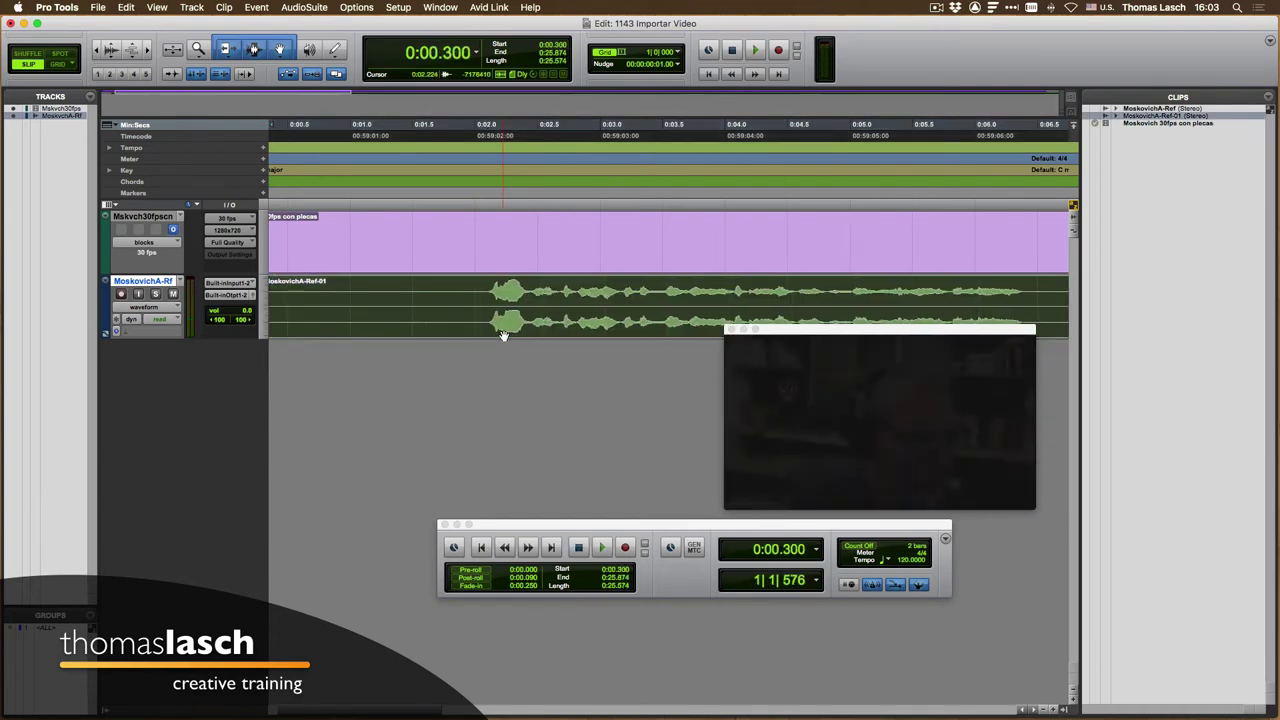
pyautogui.click(477, 297)
pyautogui.press('super+bracketleft')
pyautogui.press('super+bracketleft')
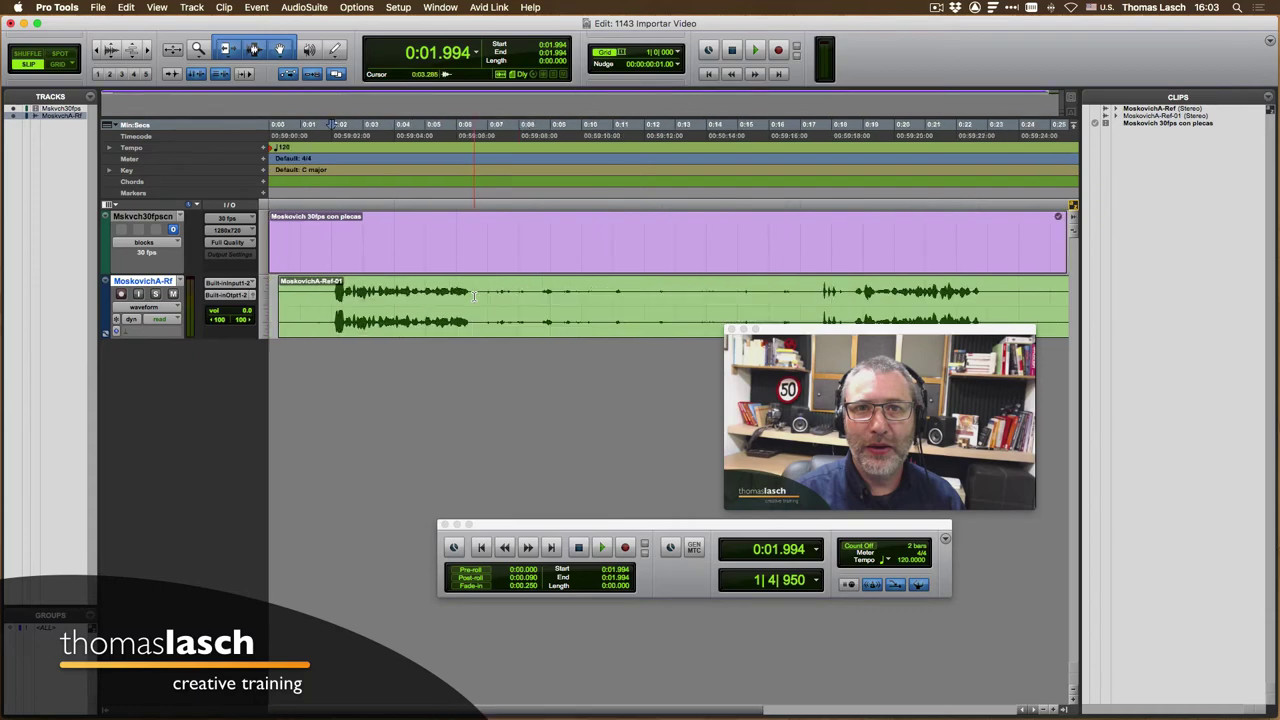
pyautogui.press('space')
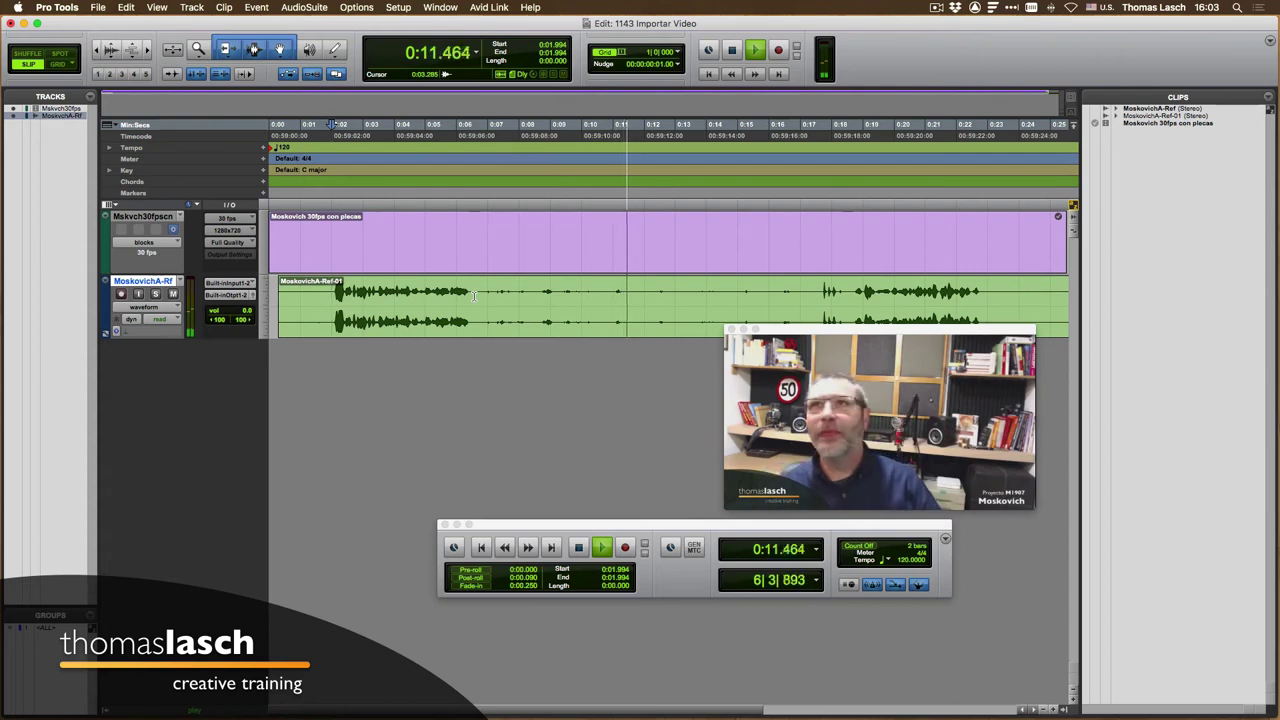
pyautogui.press('space')
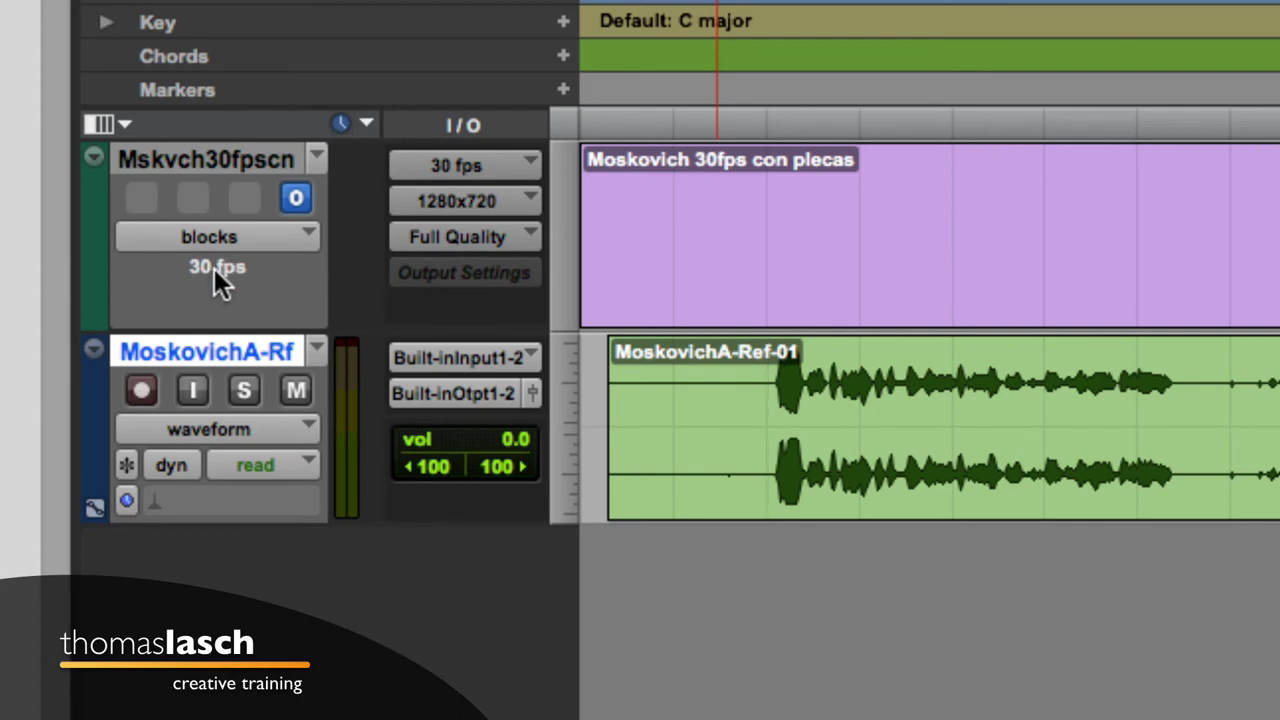
# - Switch the video track's view to frames and place the cursor at several points along the start of its clip
pyautogui.click(214, 241)
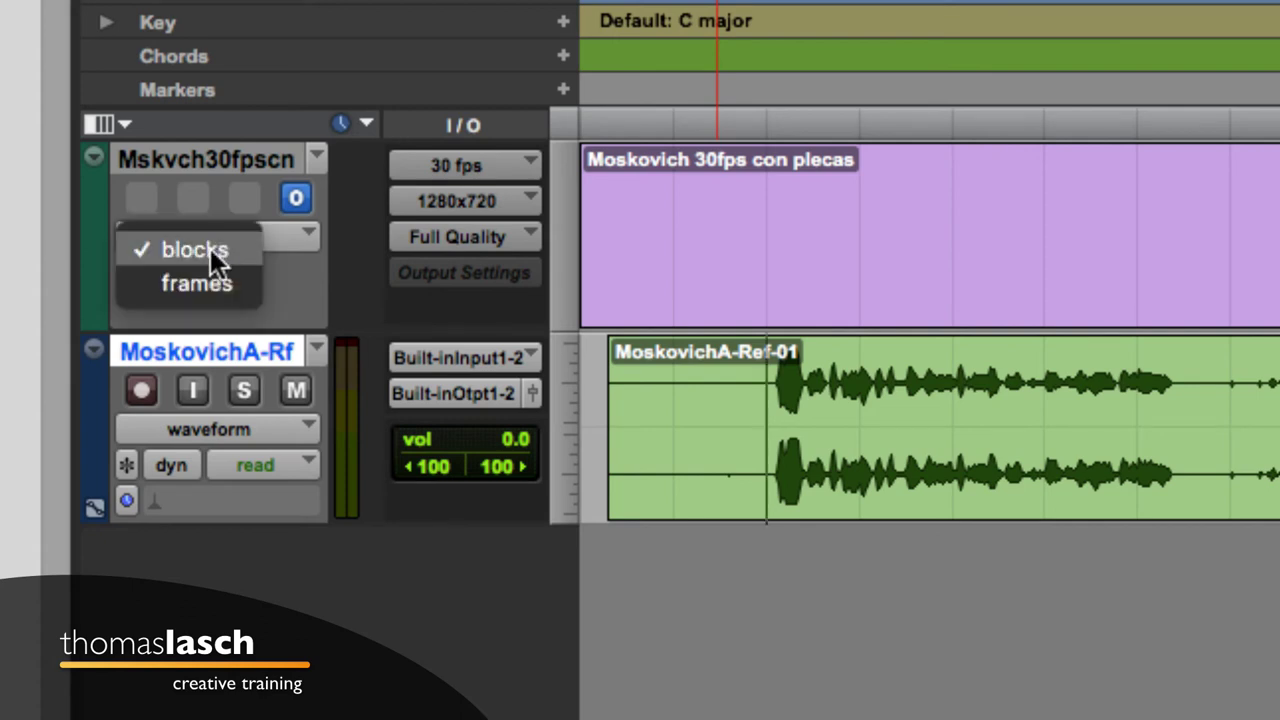
pyautogui.click(202, 284)
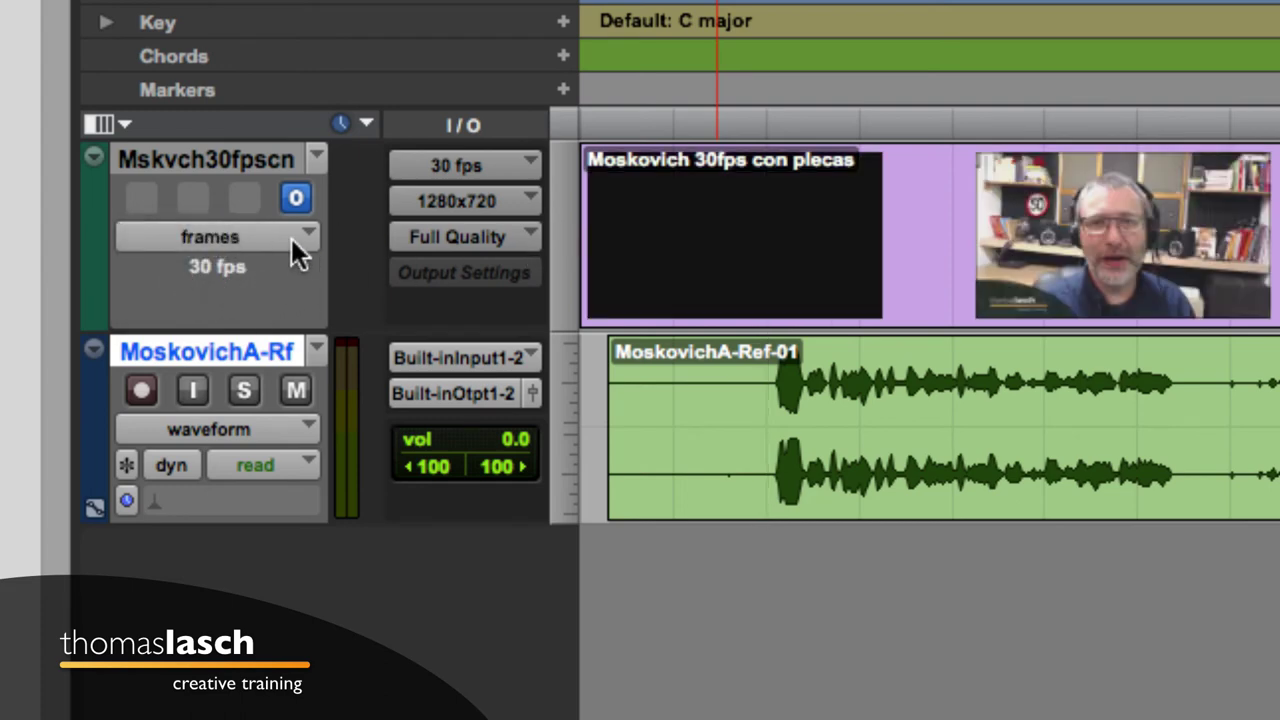
pyautogui.click(840, 211)
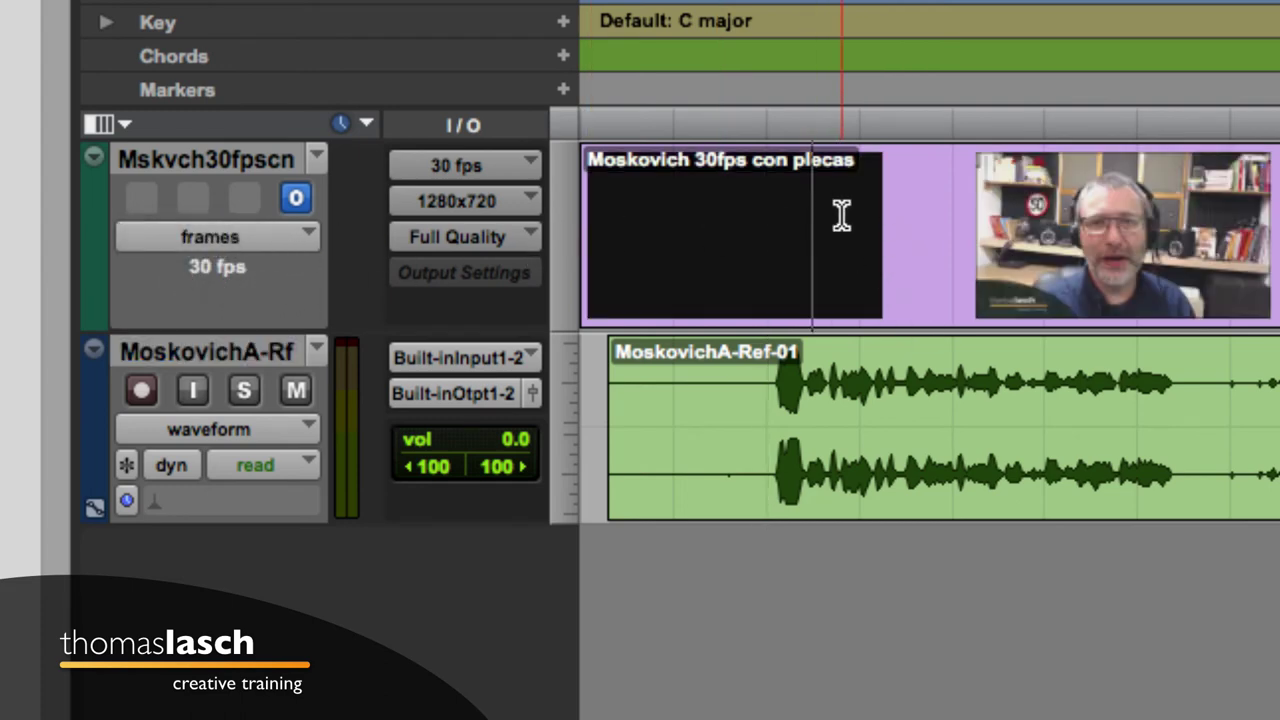
pyautogui.click(946, 217)
pyautogui.click(977, 217)
pyautogui.click(1031, 215)
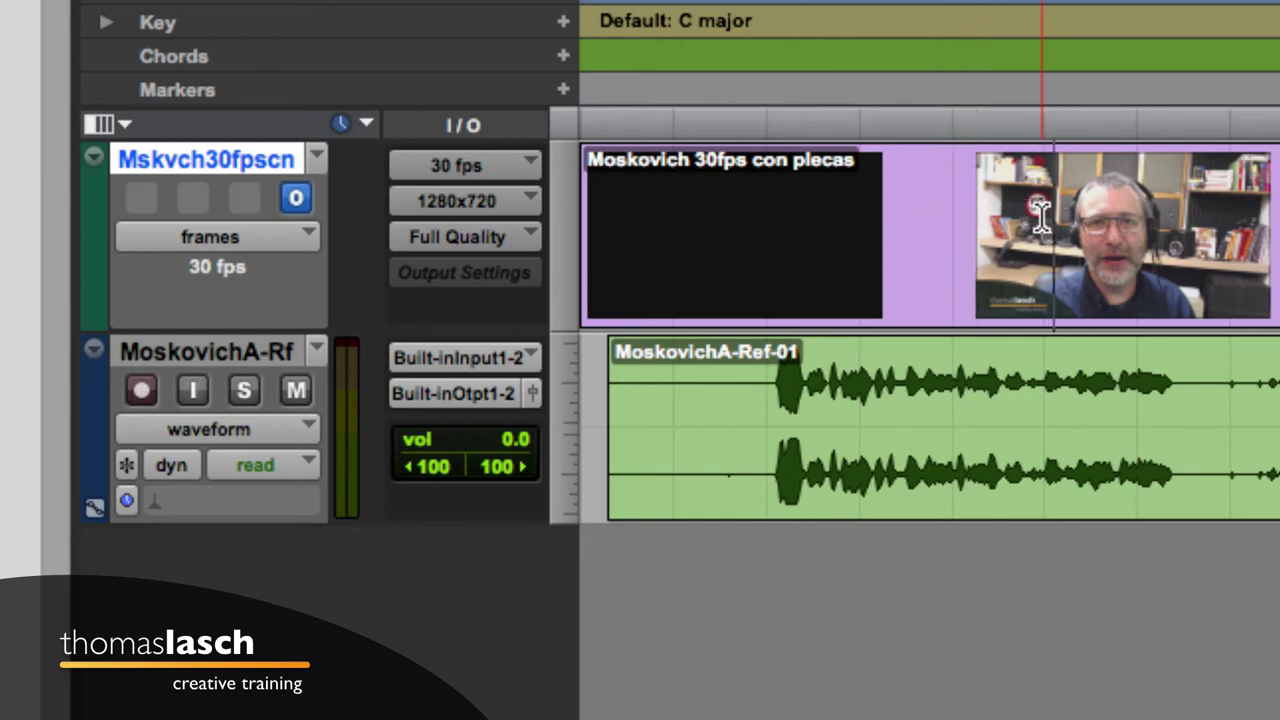
# - Switch the video track's view back to blocks and reduce the track's height
pyautogui.press('Return')
pyautogui.click(255, 238)
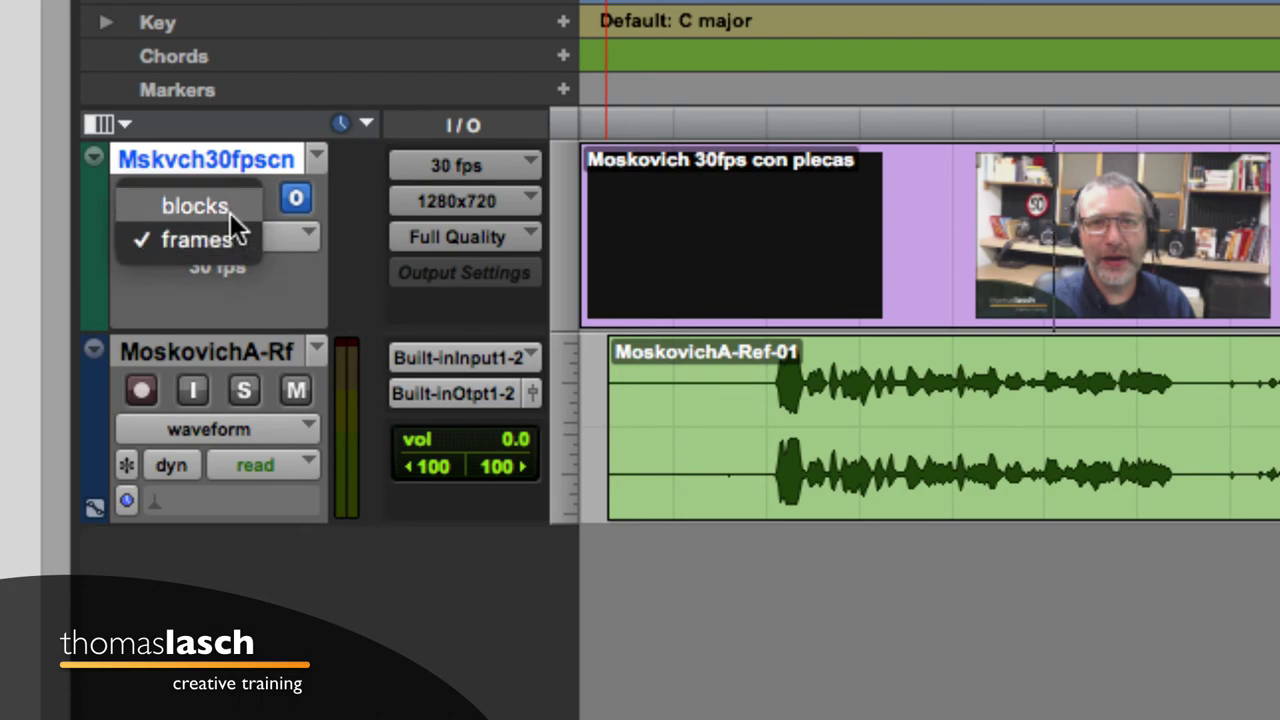
pyautogui.click(234, 208)
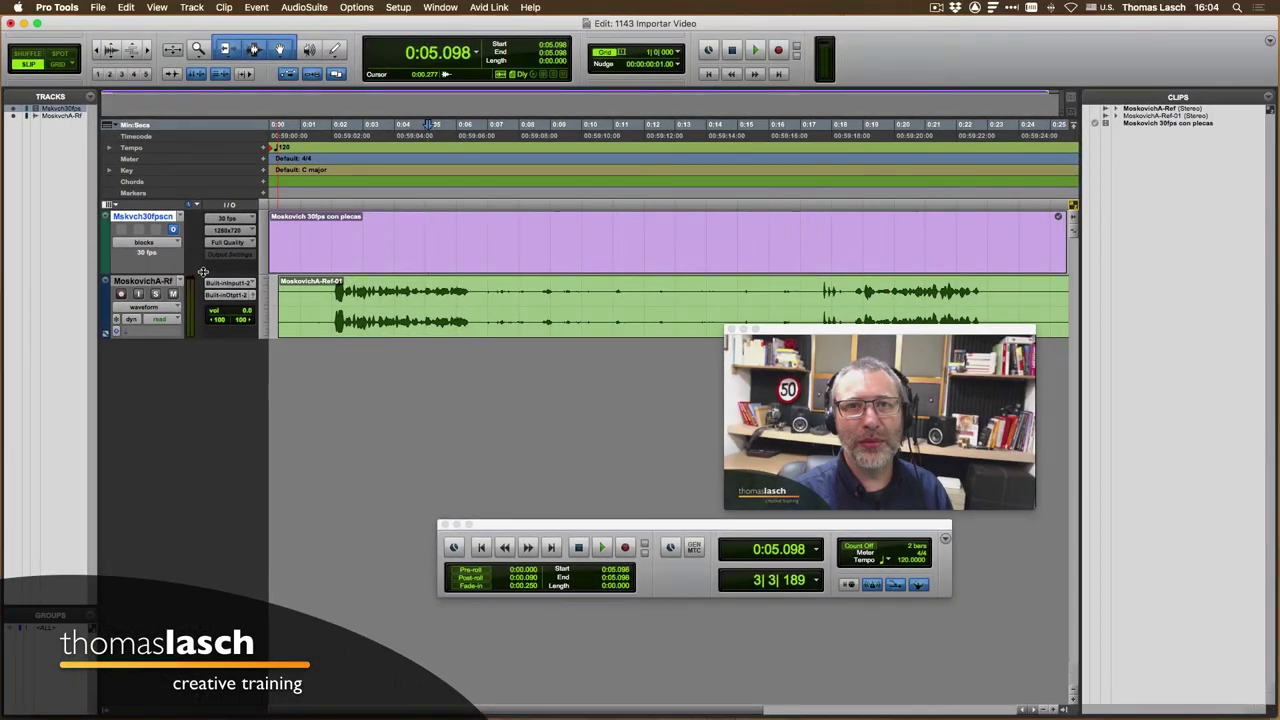
pyautogui.moveTo(203, 273); pyautogui.dragTo(202, 238)
# - Move and slightly enlarge the video window, and check the picture with the cursor at about 5.63 and 3.43 seconds
pyautogui.moveTo(919, 327); pyautogui.dragTo(868, 309)
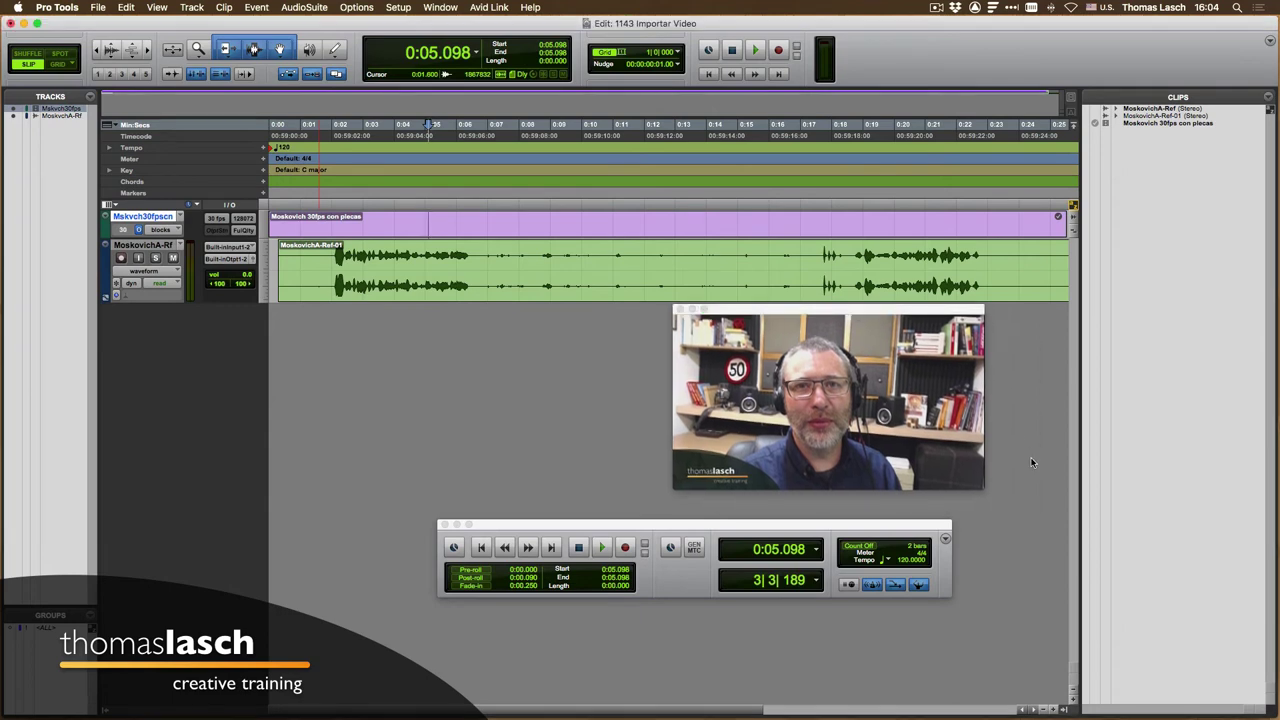
pyautogui.moveTo(970, 487); pyautogui.dragTo(1009, 504)
pyautogui.click(446, 218)
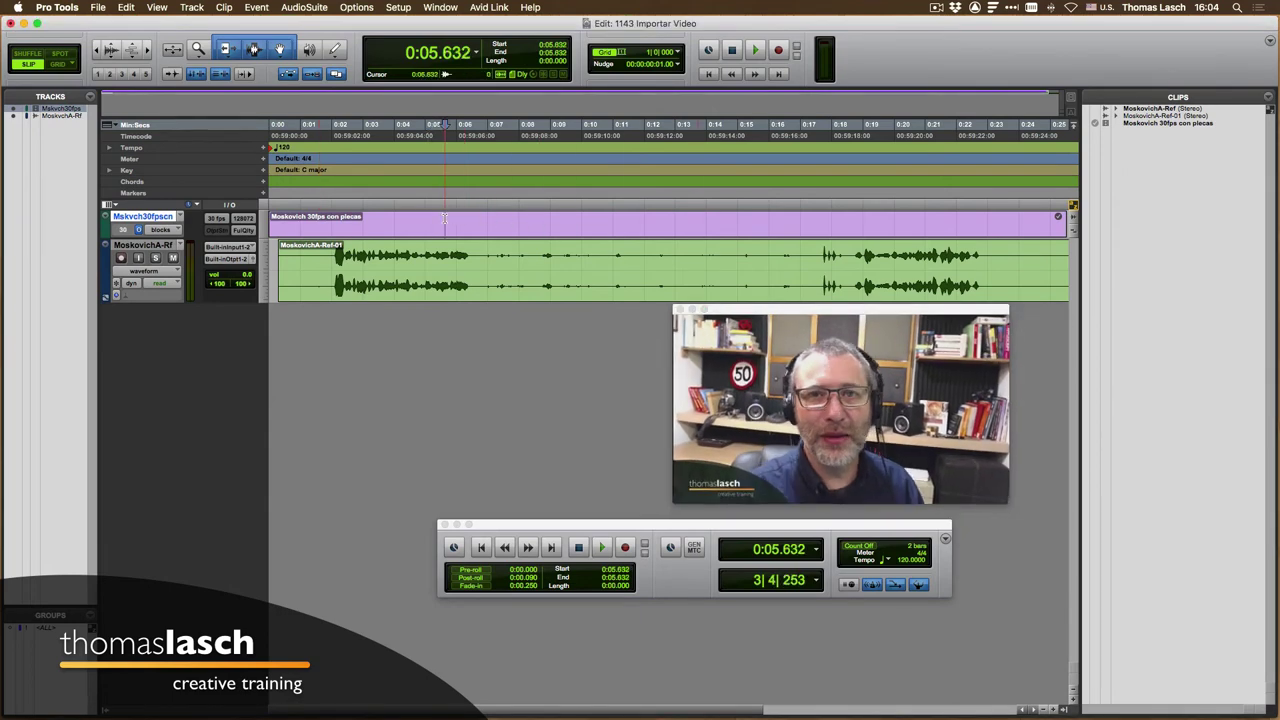
pyautogui.click(376, 215)
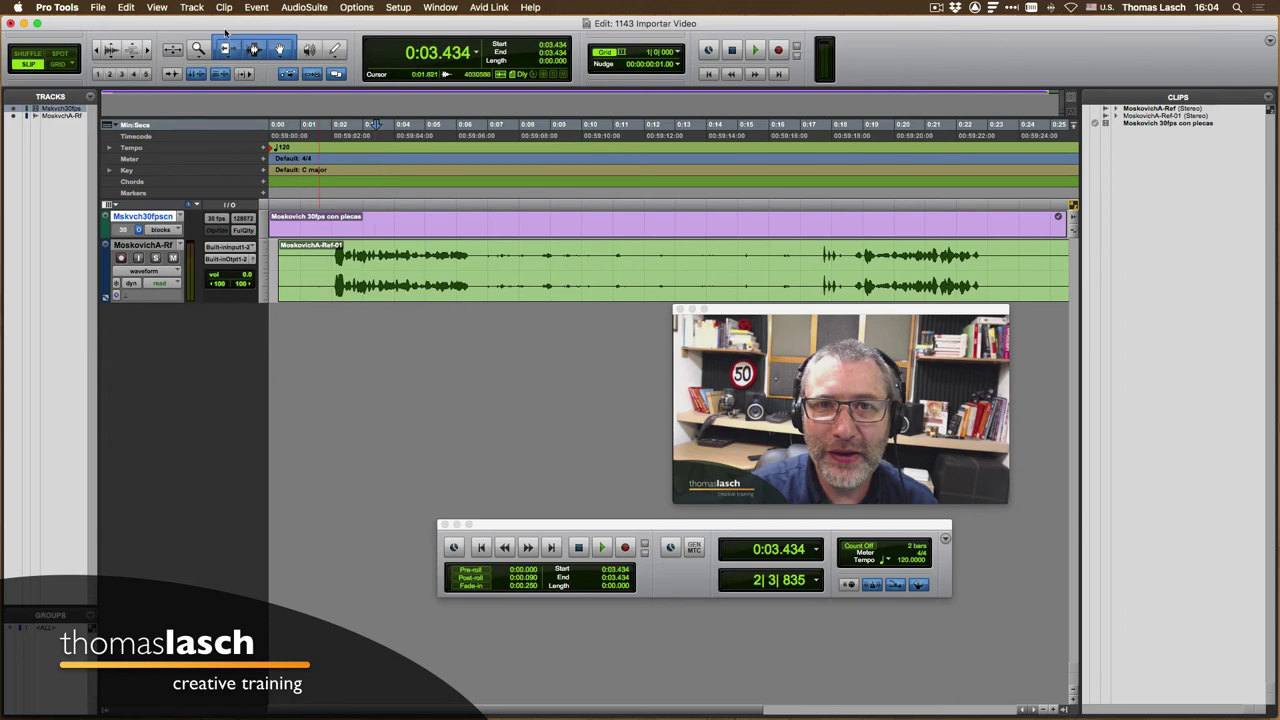
# - Examine the audio import options for the Desktop file 1138 Importar Audio.mp4, and cancel the import
pyautogui.click(97, 7)
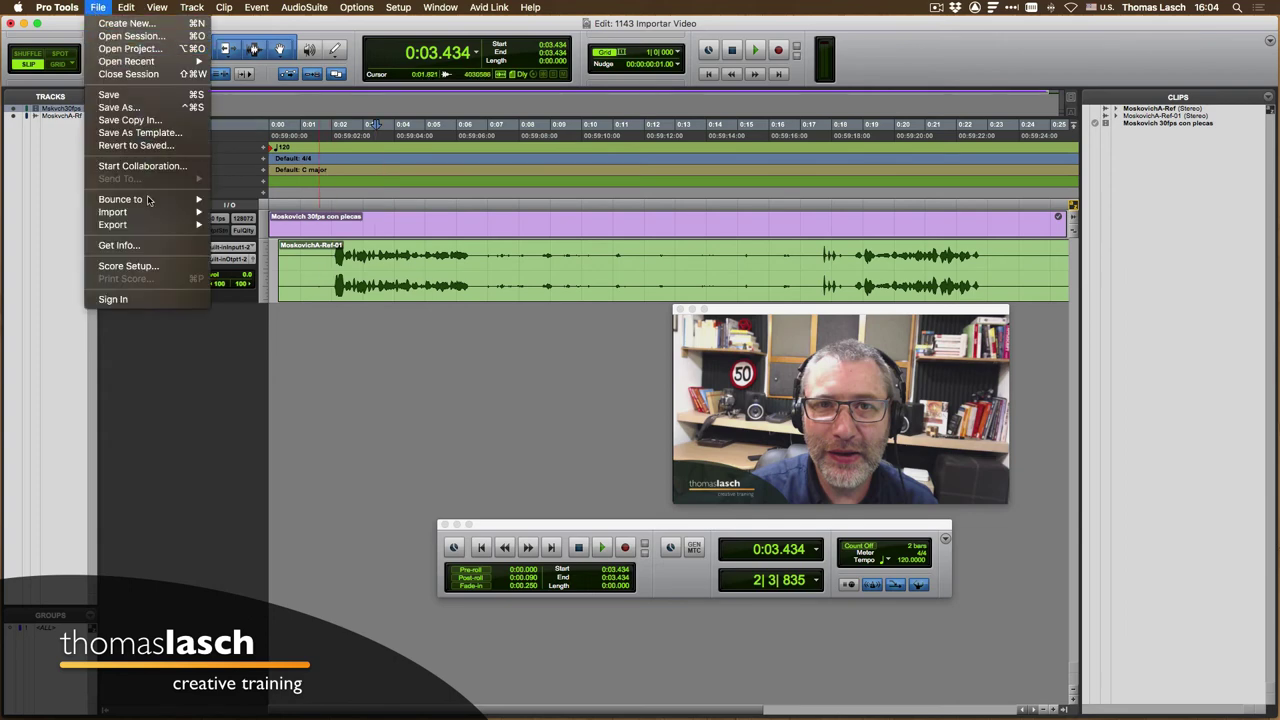
pyautogui.moveTo(144, 217)
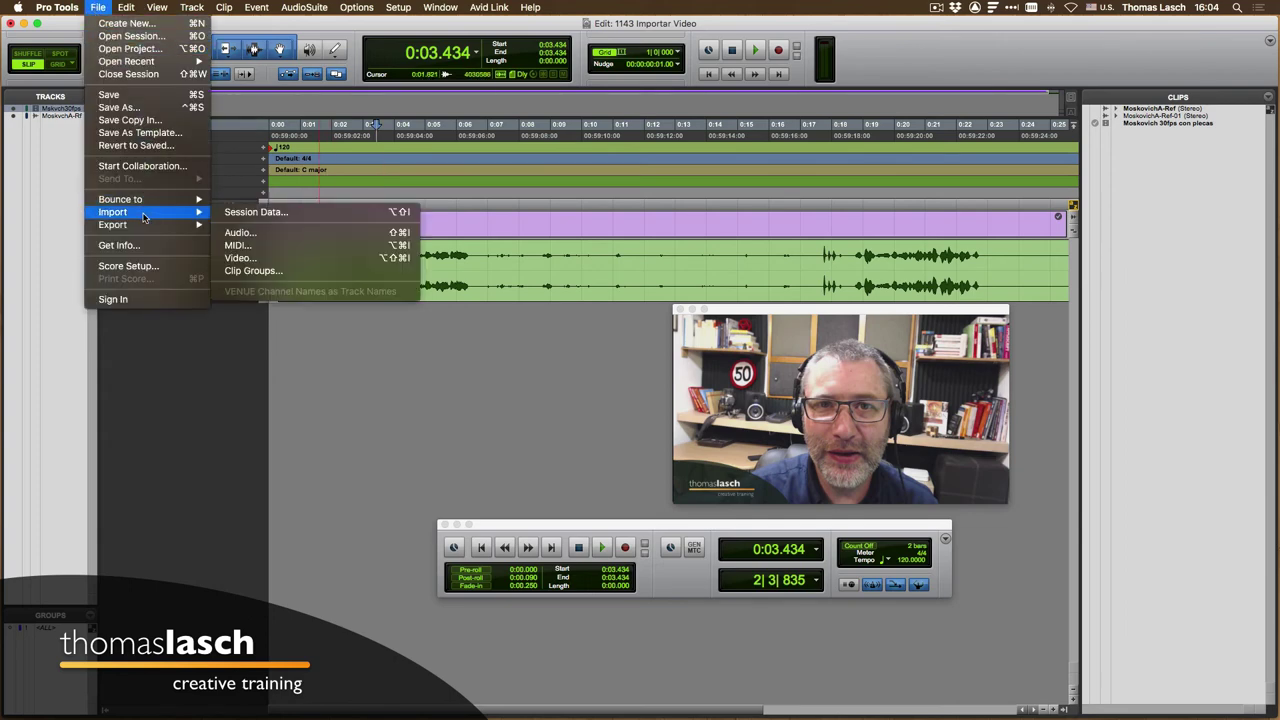
pyautogui.click(238, 235)
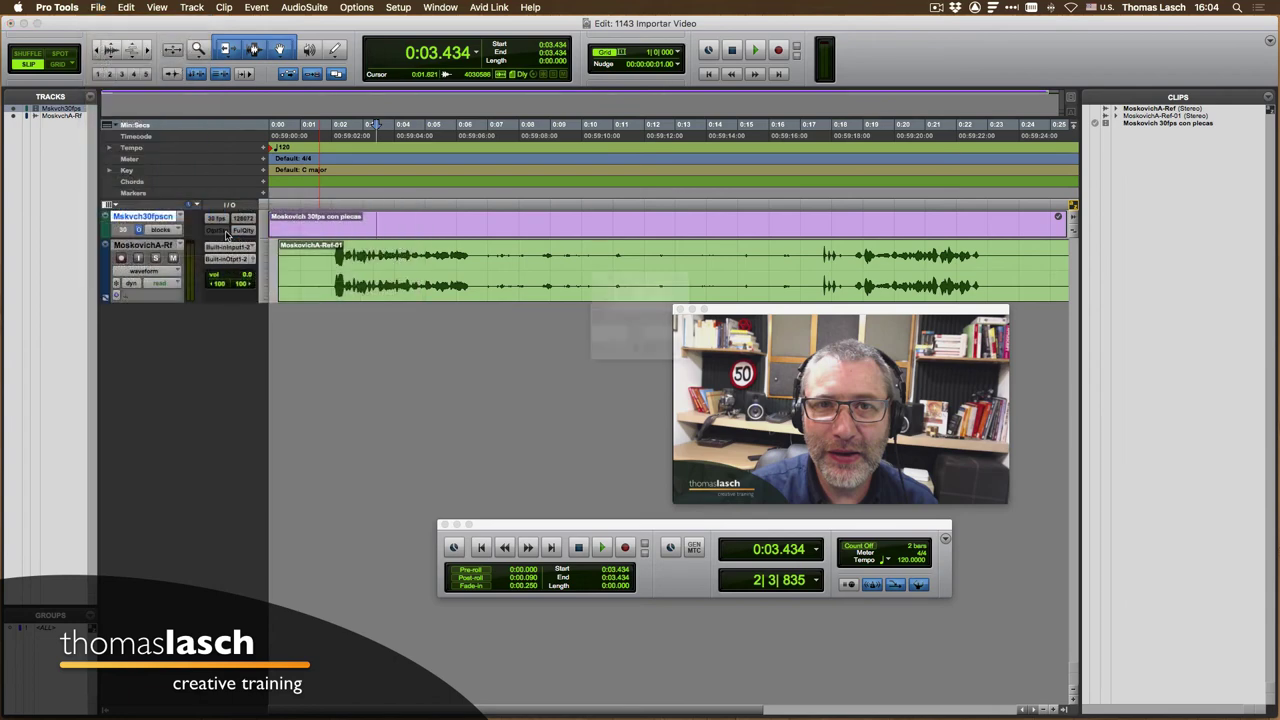
pyautogui.press('super+shift+d')
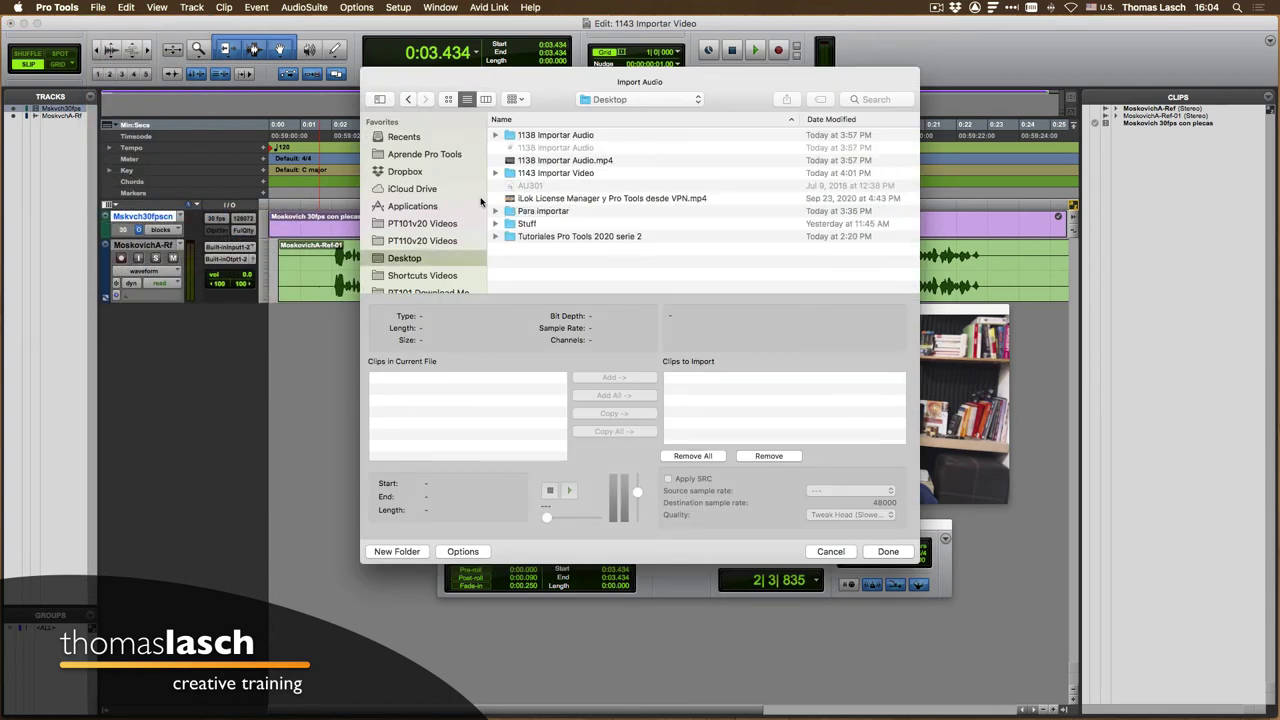
pyautogui.click(557, 162)
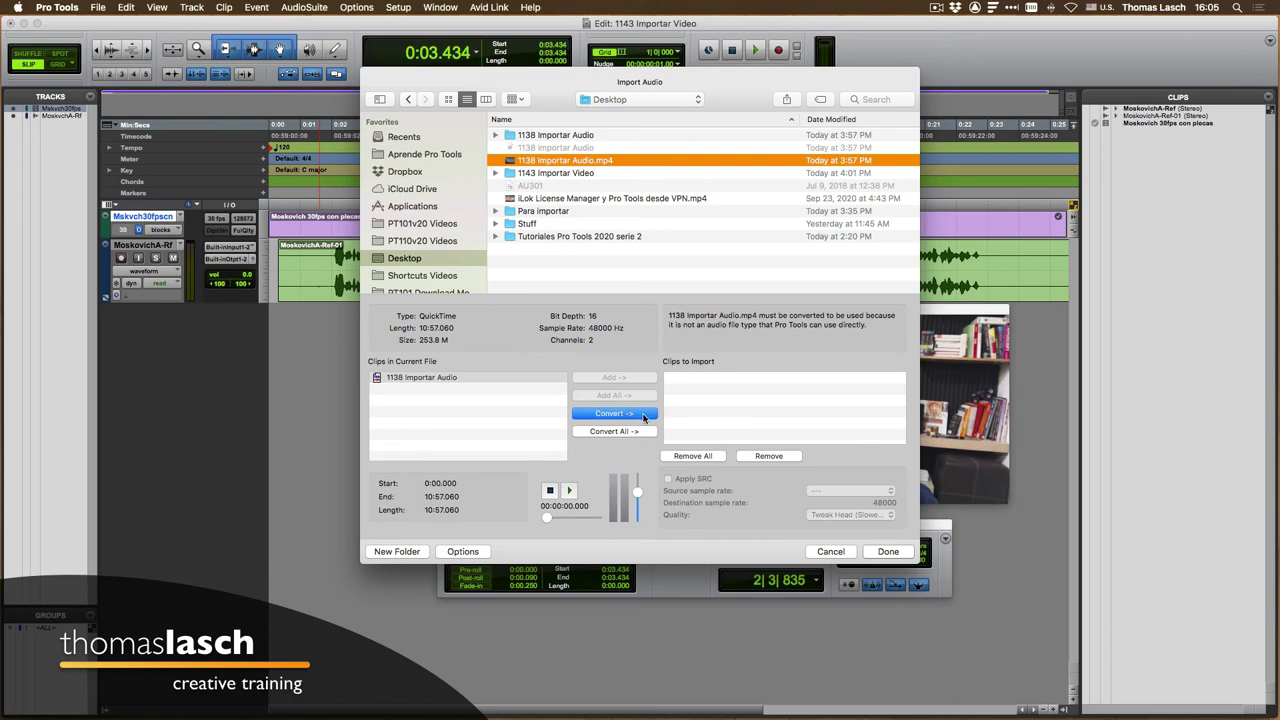
pyautogui.click(830, 552)
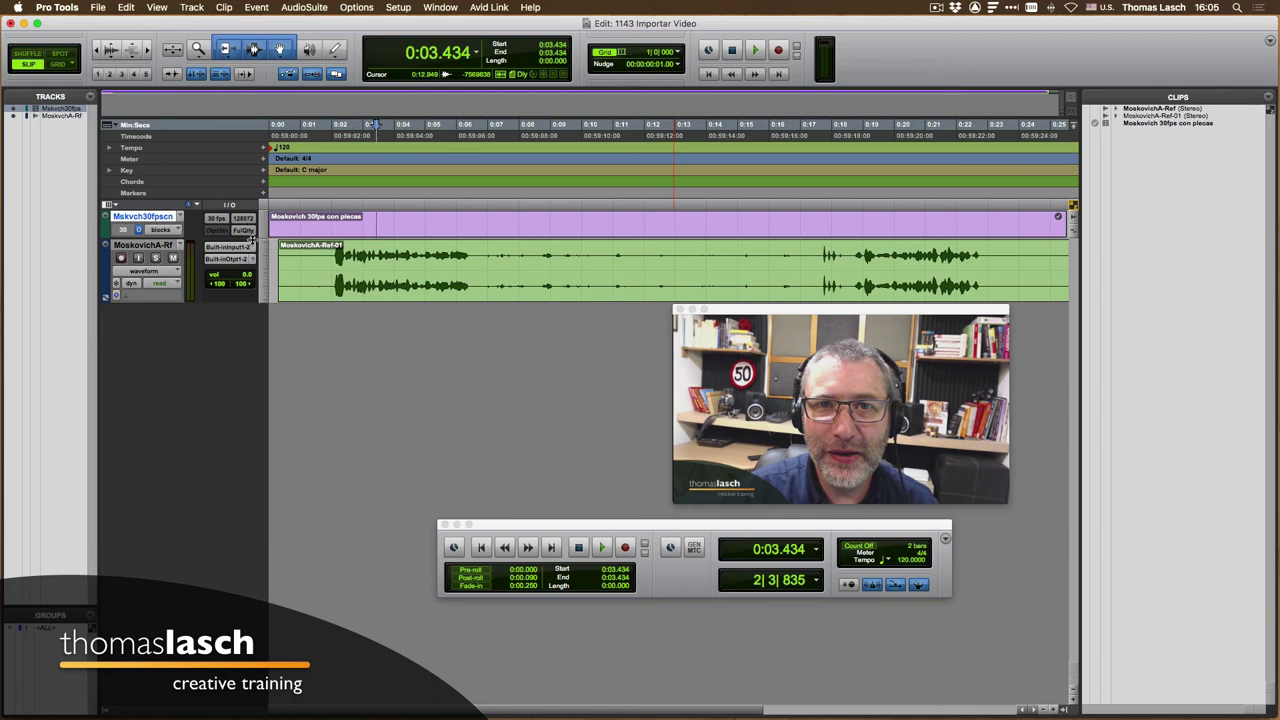
# - Increase the video track's height and play briefly from about 10.45 seconds with the video track taken offline
pyautogui.moveTo(262, 237); pyautogui.dragTo(266, 323)
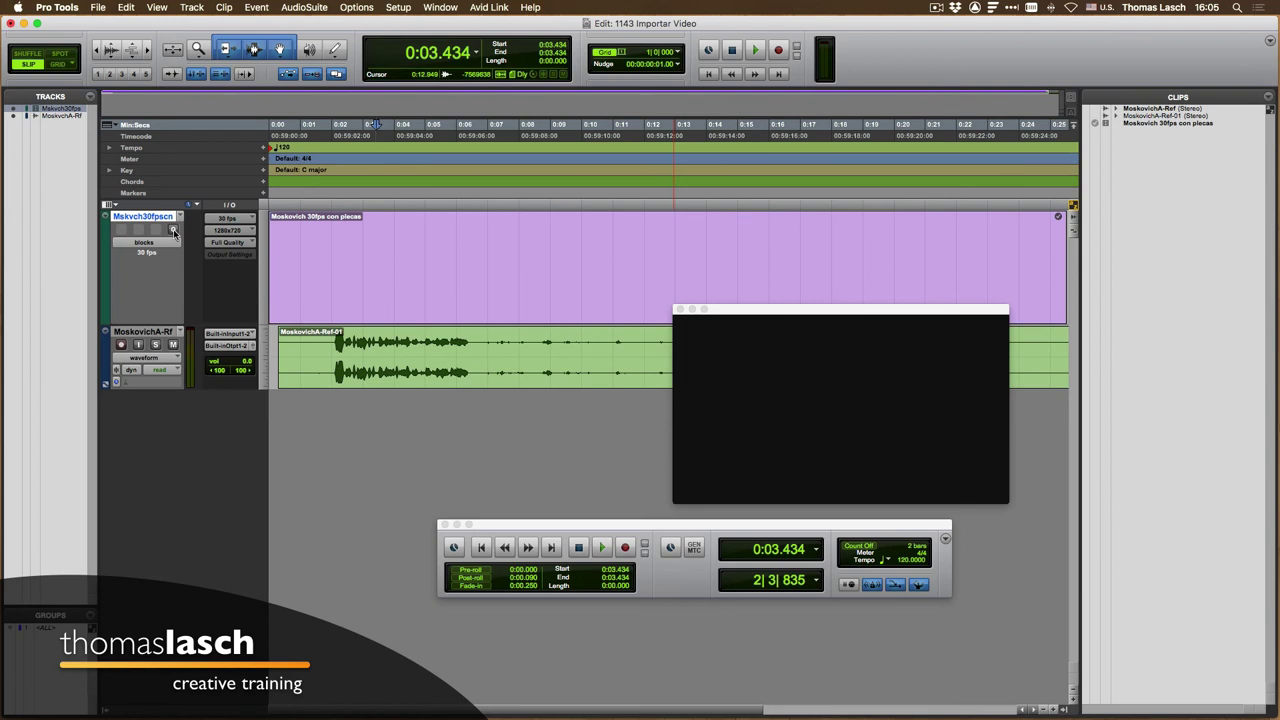
pyautogui.click(596, 271)
pyautogui.press('space')
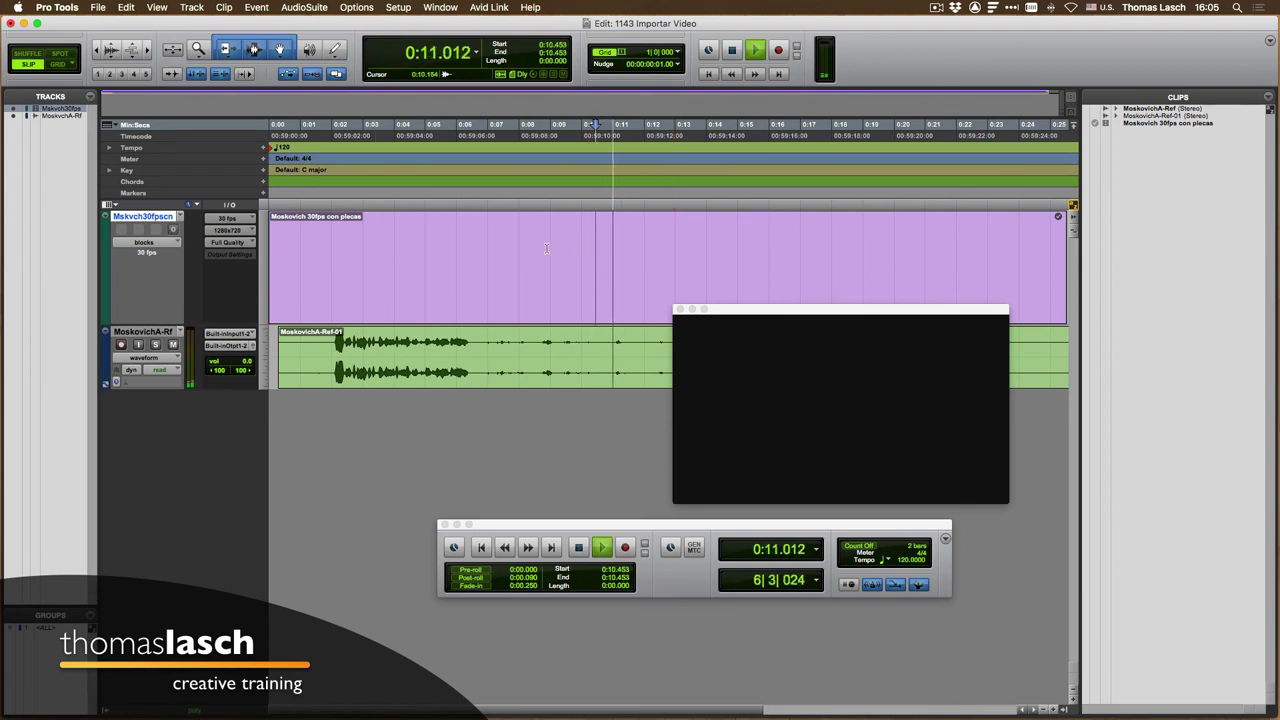
pyautogui.press('space')
# - Bring the video track back online and place the cursor at about 1.71 seconds in its clip
pyautogui.click(173, 230)
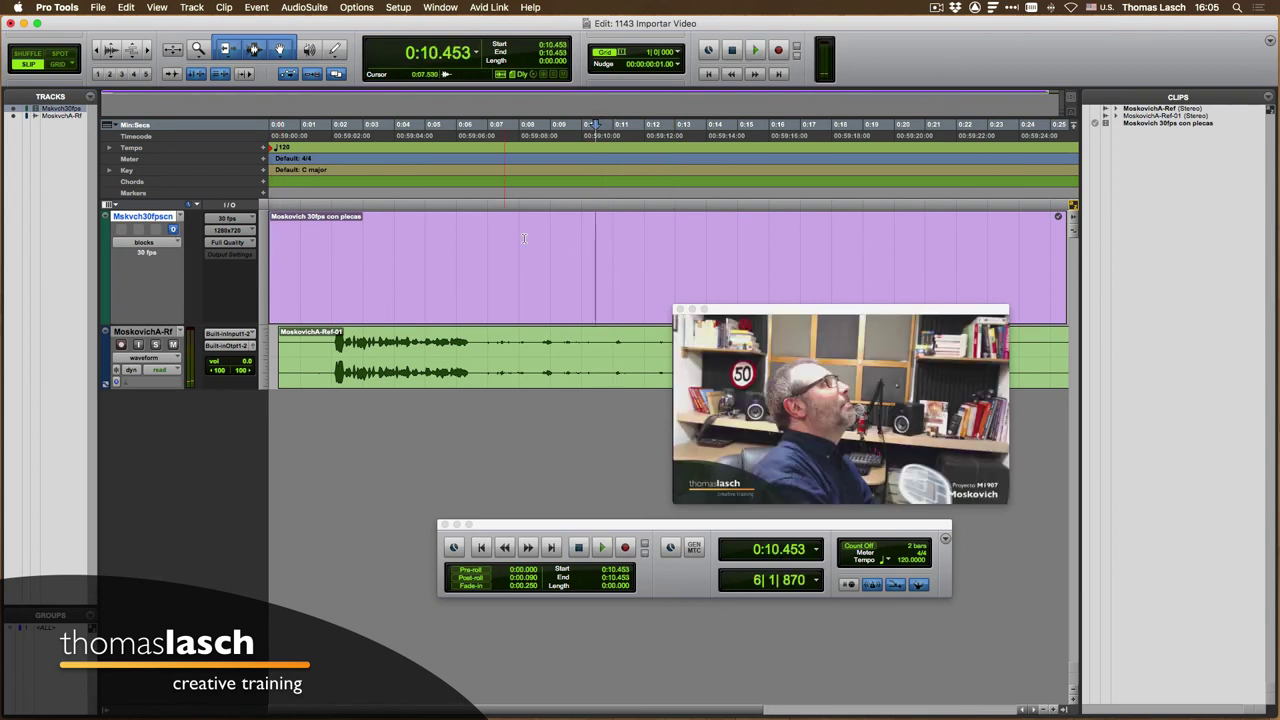
pyautogui.click(322, 244)
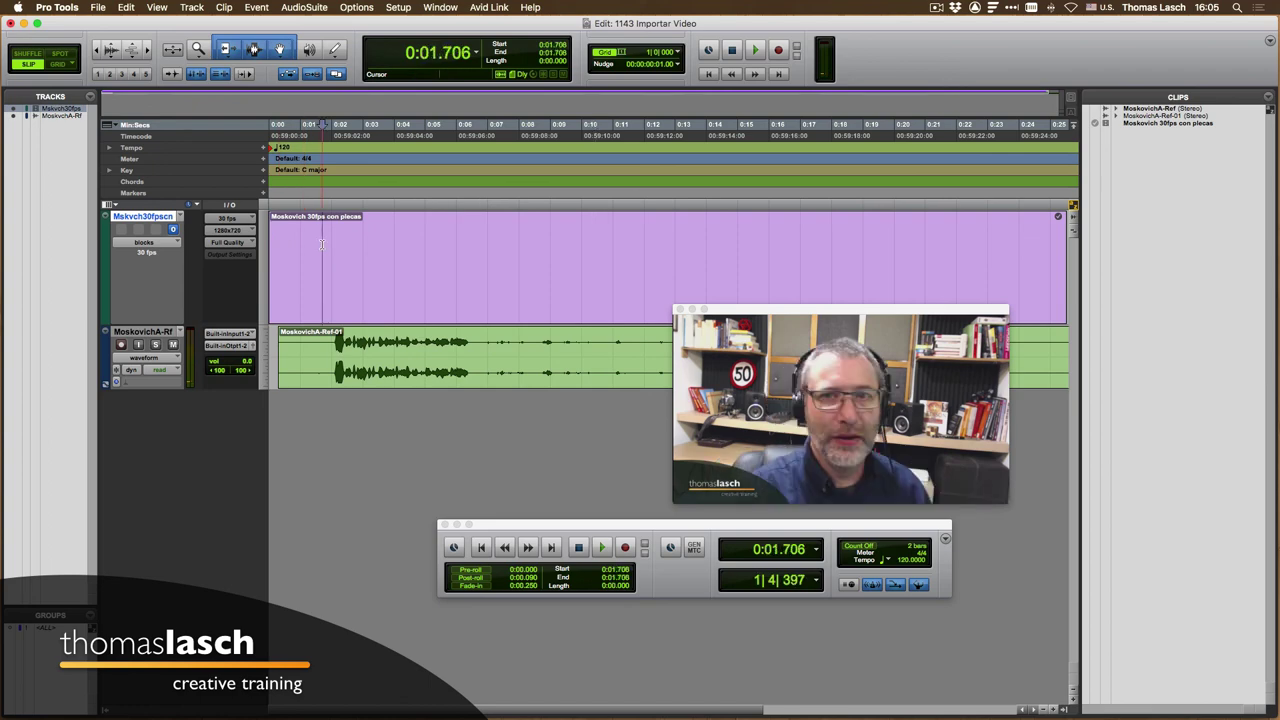